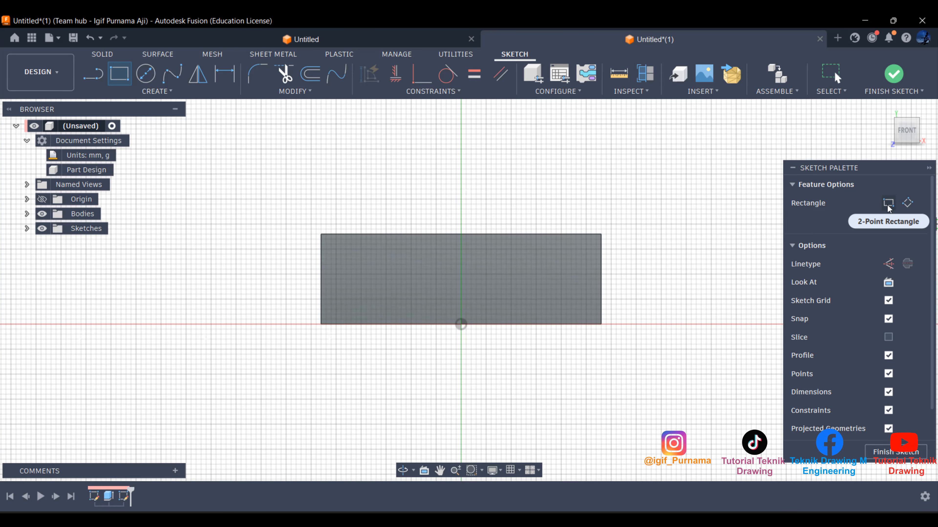
# Sketch a two-point rectangle about 28 mm wide and 5 mm high on the bottom edge of the block's front face
pyautogui.click(390, 322)
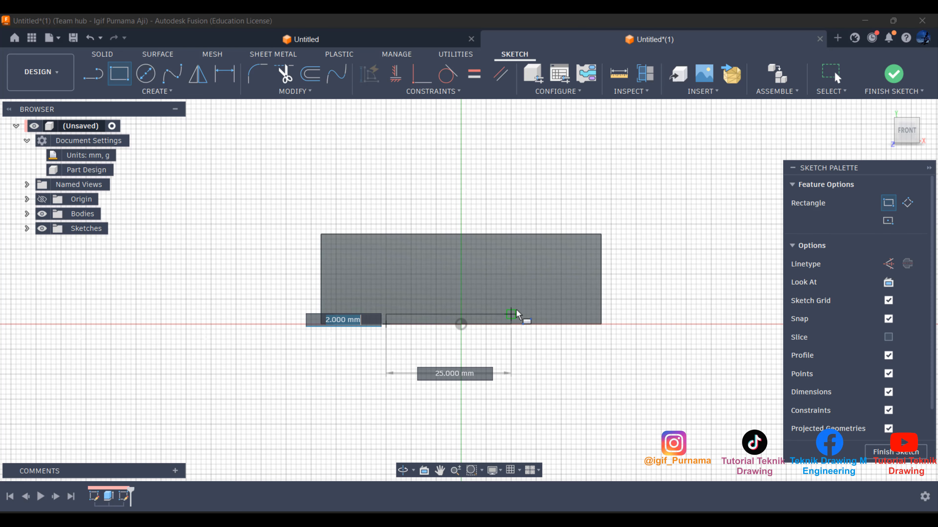
pyautogui.click(527, 299)
pyautogui.hotkey('alt', 'Tab')
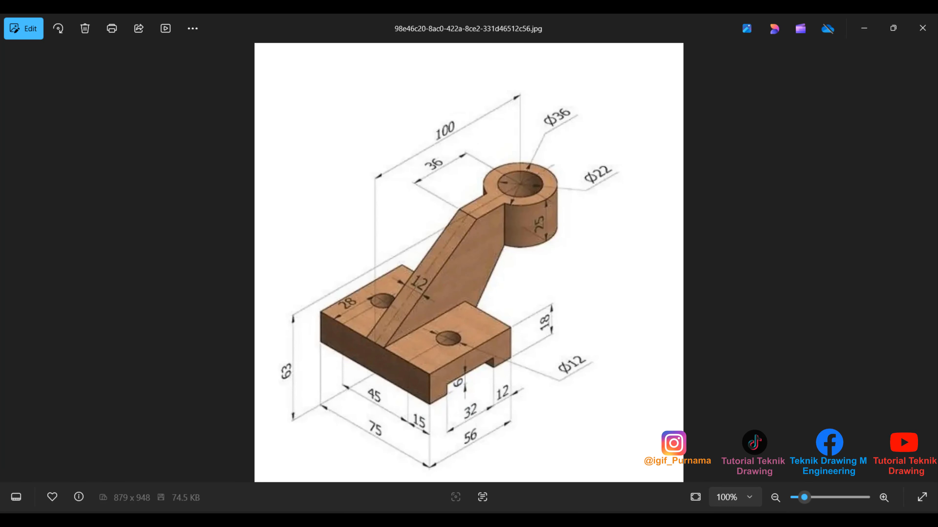
pyautogui.click(864, 28)
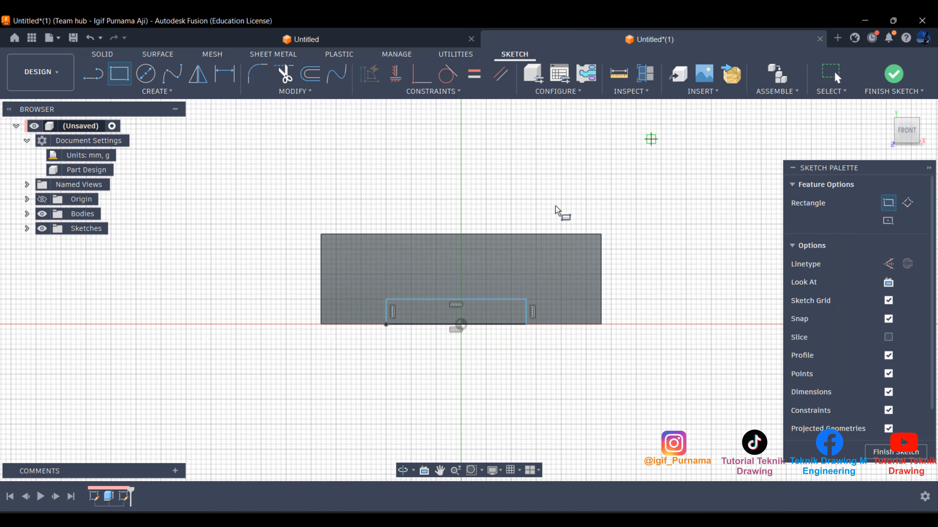
# Examine the reference drawing for the bottom slot's size and position, comparing it with the block in isometric and front views
pyautogui.hotkey('alt', 'Tab')
pyautogui.hotkey('alt', 'Tab')
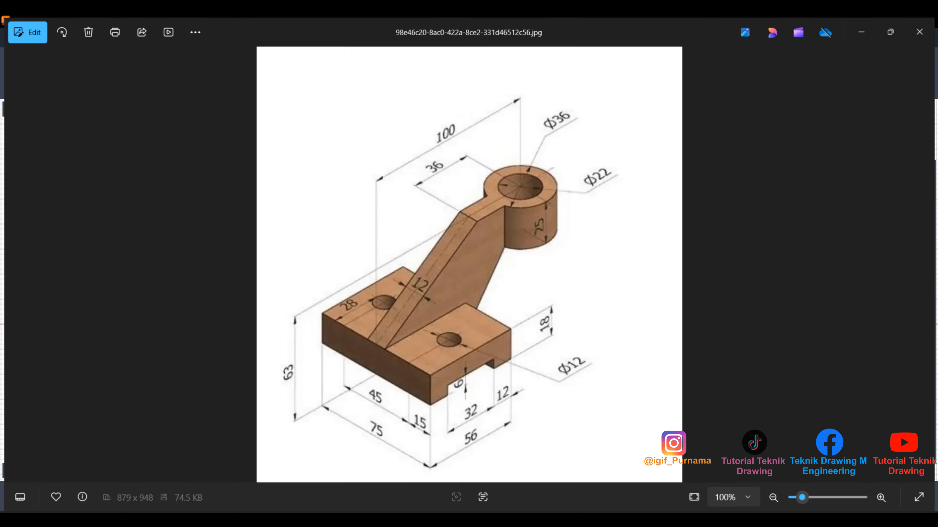
pyautogui.moveTo(536, 242)
pyautogui.mouseDown(button='middle')
pyautogui.moveTo(532, 252)
pyautogui.moveTo(519, 240)
pyautogui.mouseUp(button='middle')
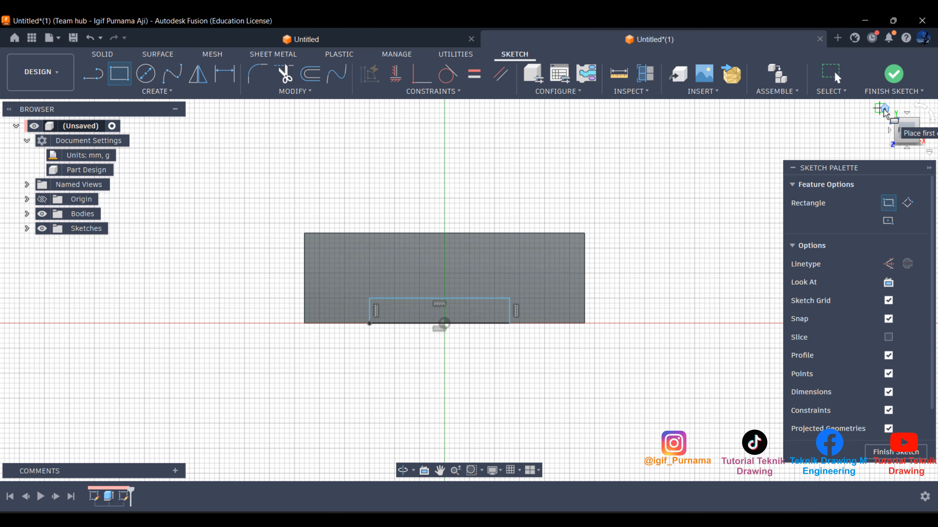
pyautogui.click(885, 108)
pyautogui.hotkey('alt', 'Tab')
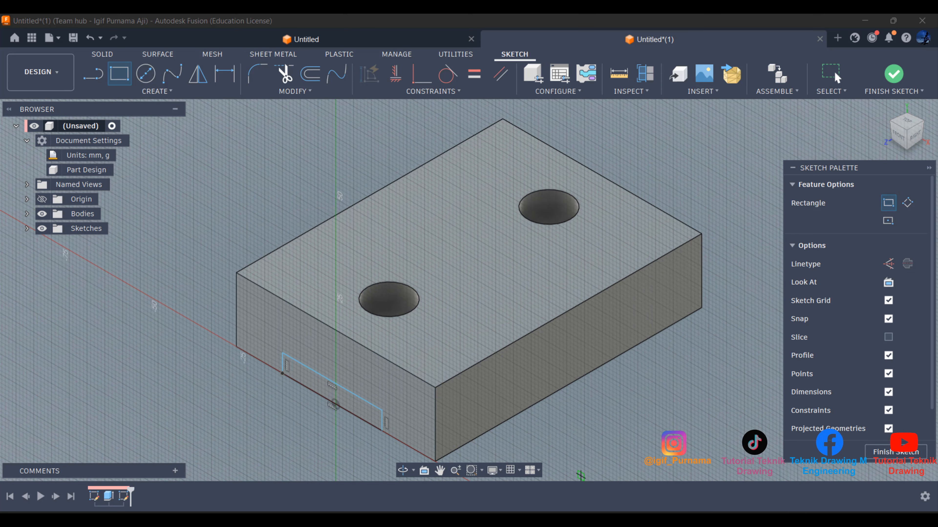
pyautogui.hotkey('alt', 'Tab')
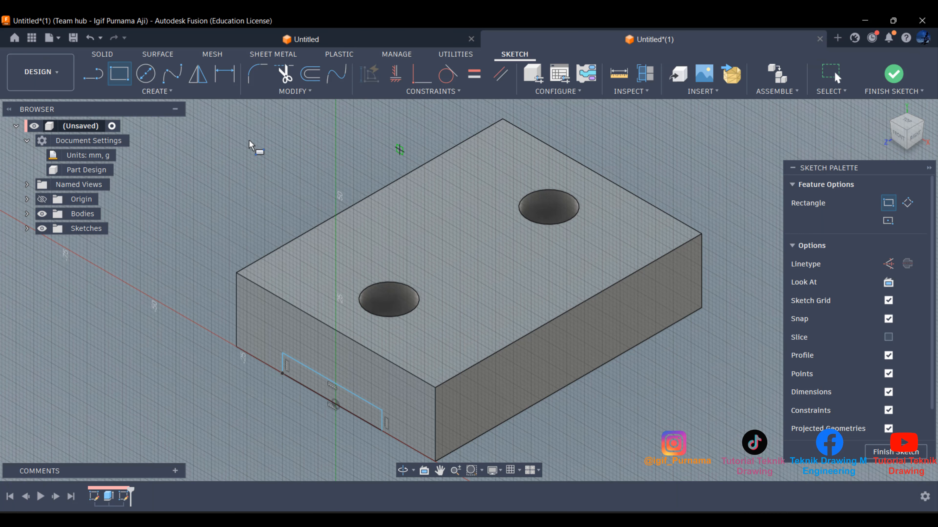
pyautogui.click(901, 138)
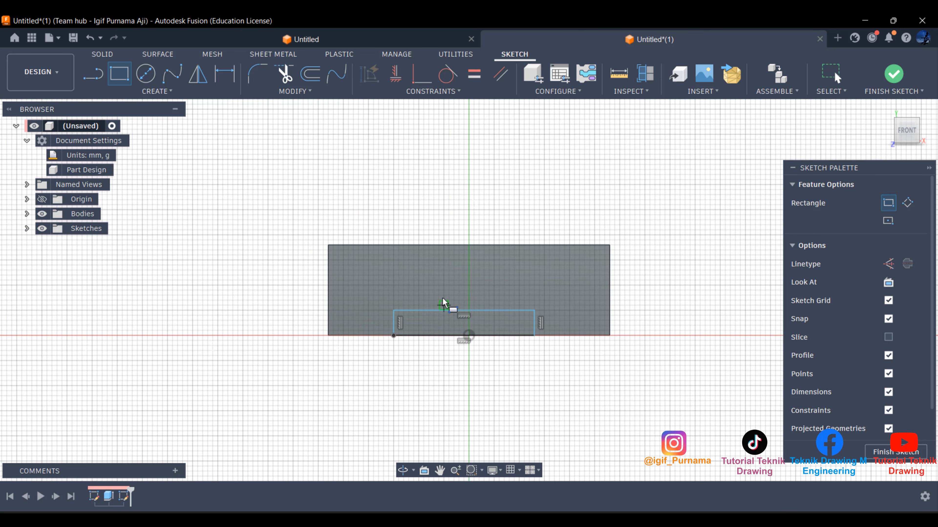
pyautogui.hotkey('alt', 'Tab')
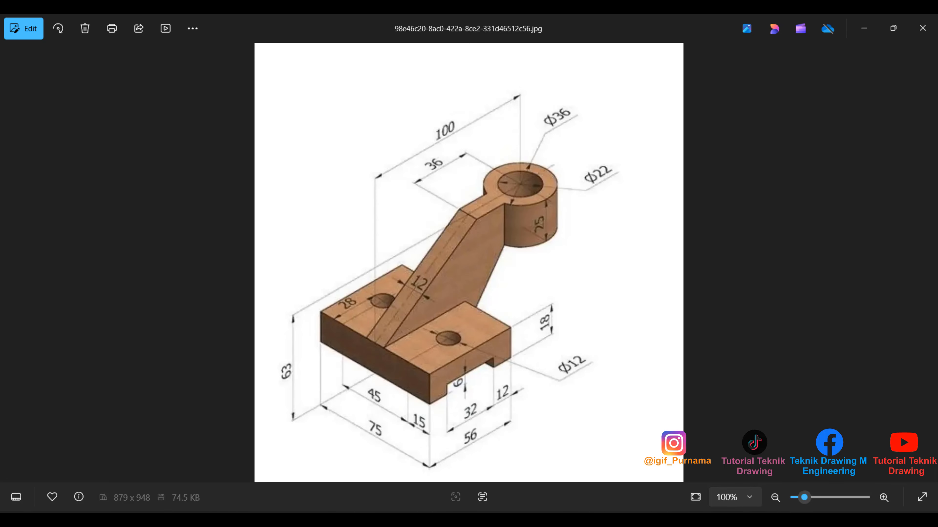
pyautogui.hotkey('alt', 'Tab')
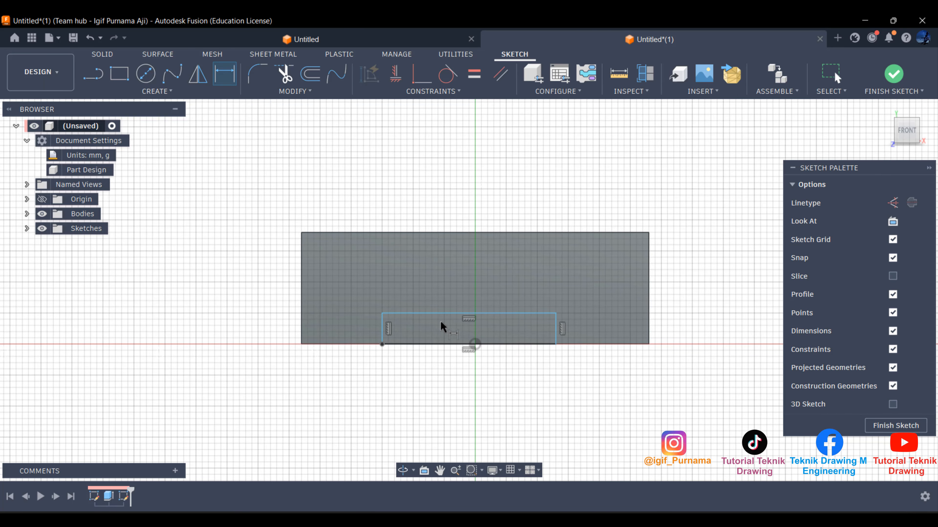
# Dimension the slot rectangle's width as 32 mm
pyautogui.click(441, 314)
pyautogui.click(499, 222)
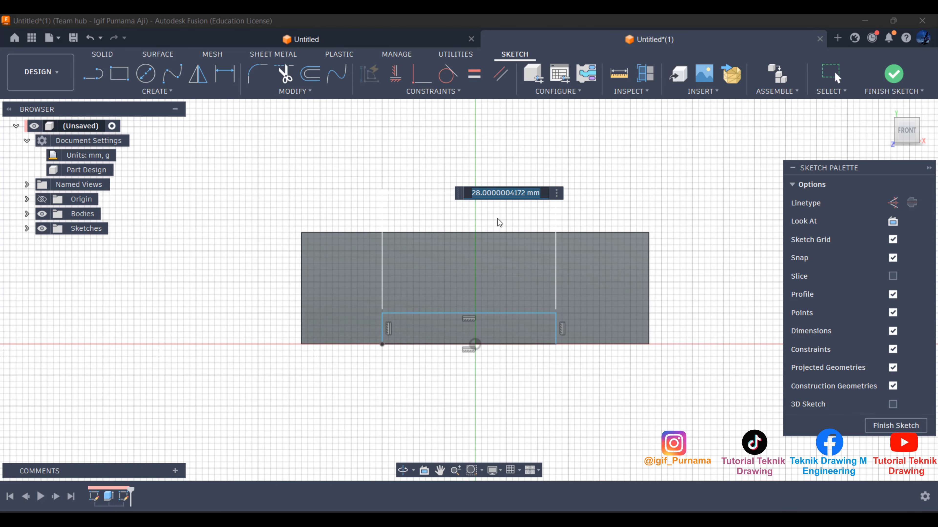
pyautogui.write('32')
pyautogui.press('Return')
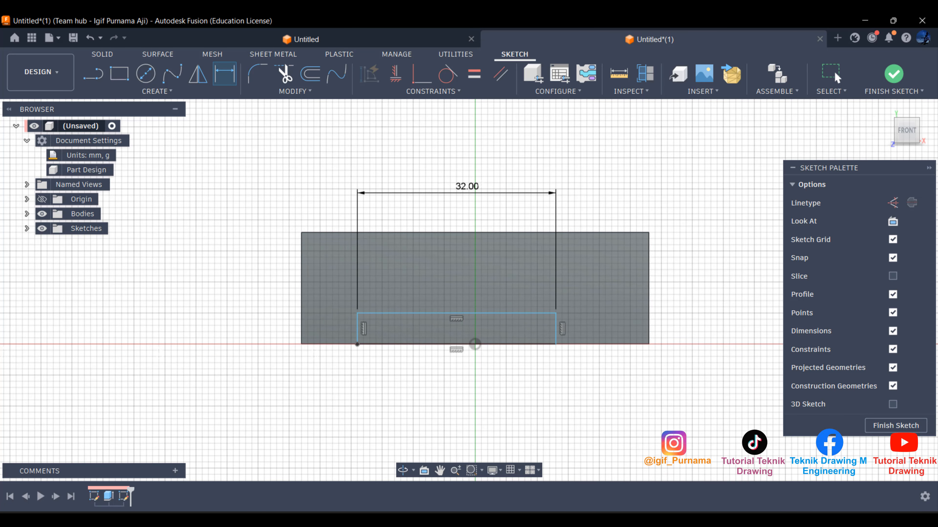
# Check the reference drawing and dimension the distance from the slot's right side to the block's right edge as 12 mm
pyautogui.hotkey('alt', 'Tab')
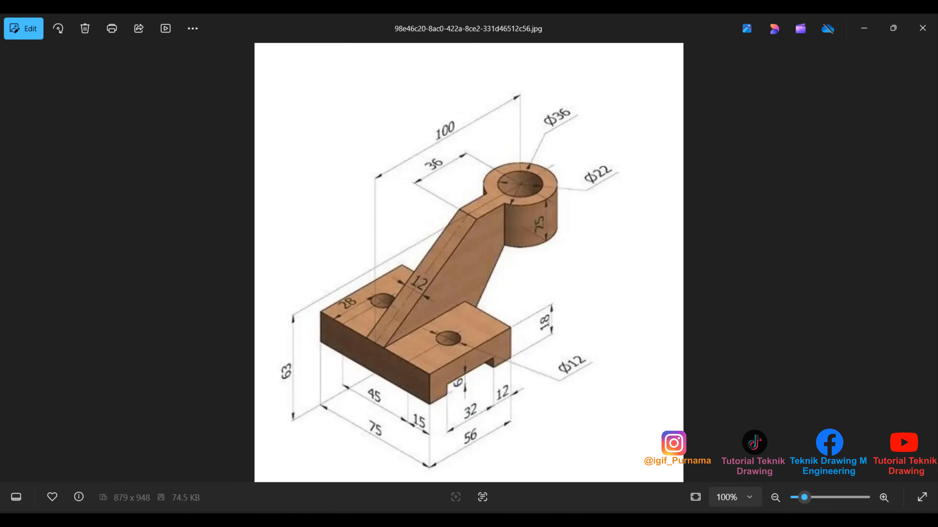
pyautogui.hotkey('alt', 'Tab')
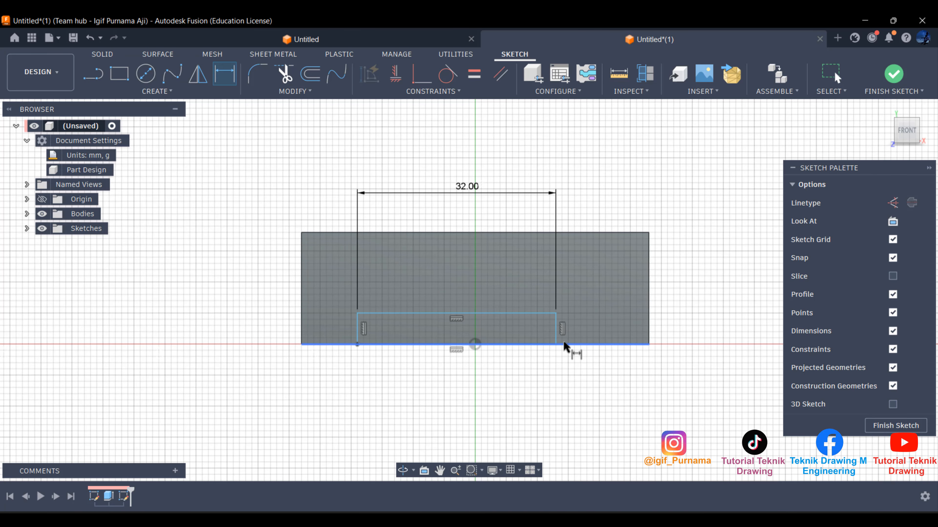
pyautogui.click(555, 334)
pyautogui.click(649, 328)
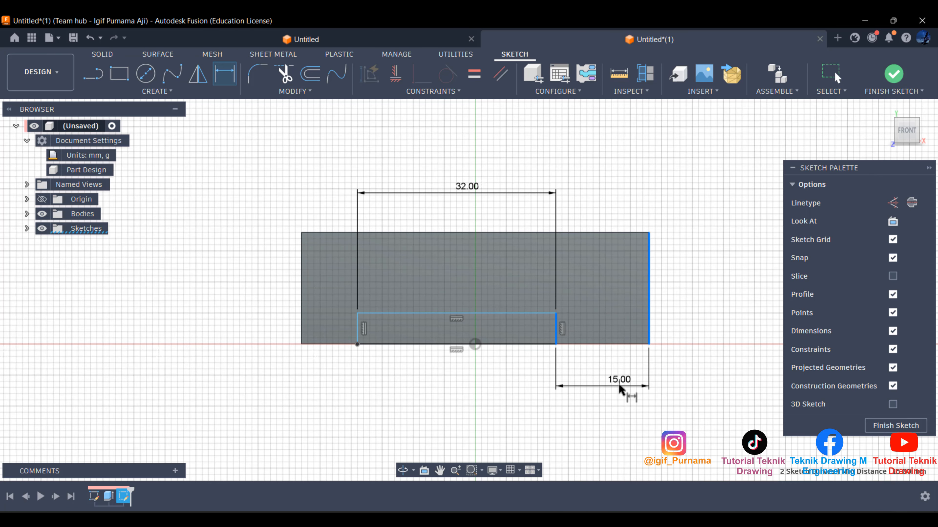
pyautogui.click(617, 408)
pyautogui.write('12')
pyautogui.press('Return')
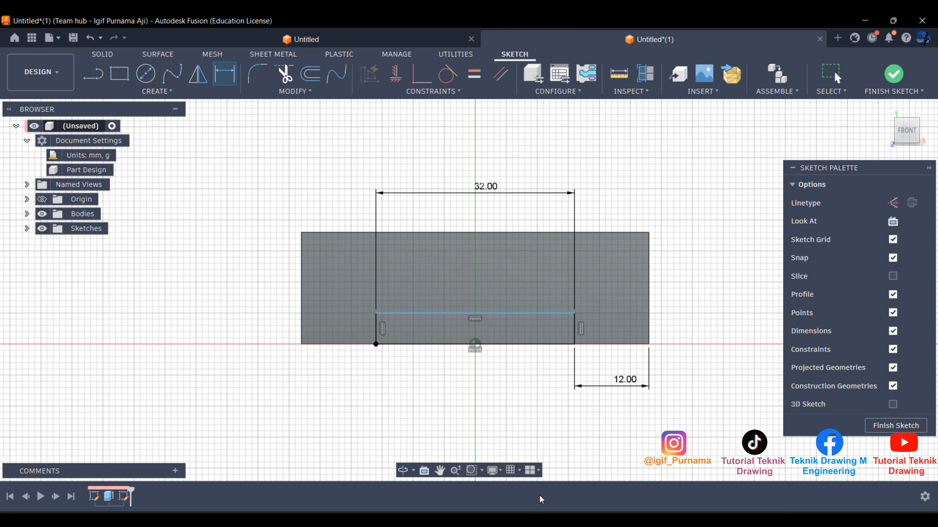
# Check the reference drawing and dimension the slot rectangle's height as 6 mm
pyautogui.hotkey('alt', 'Tab')
pyautogui.hotkey('alt', 'Tab')
pyautogui.click(376, 333)
pyautogui.click(226, 350)
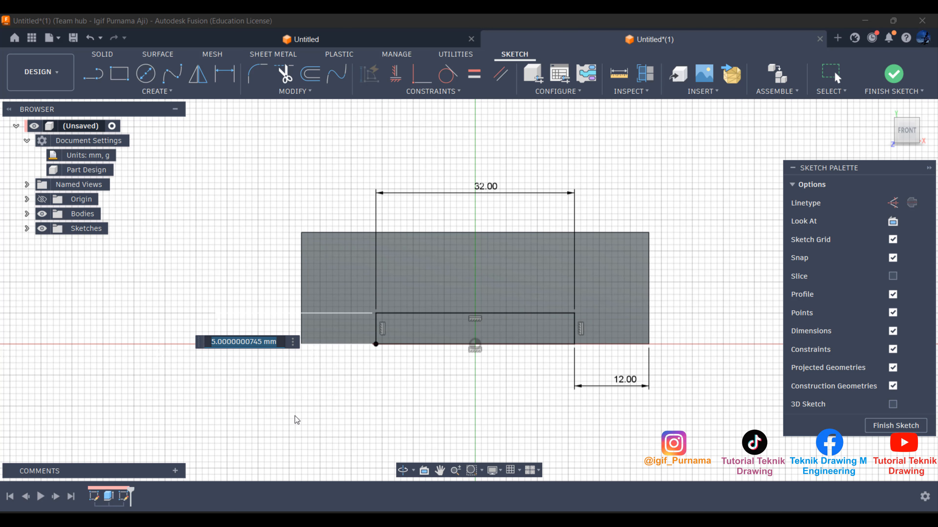
pyautogui.write('6')
pyautogui.press('Return')
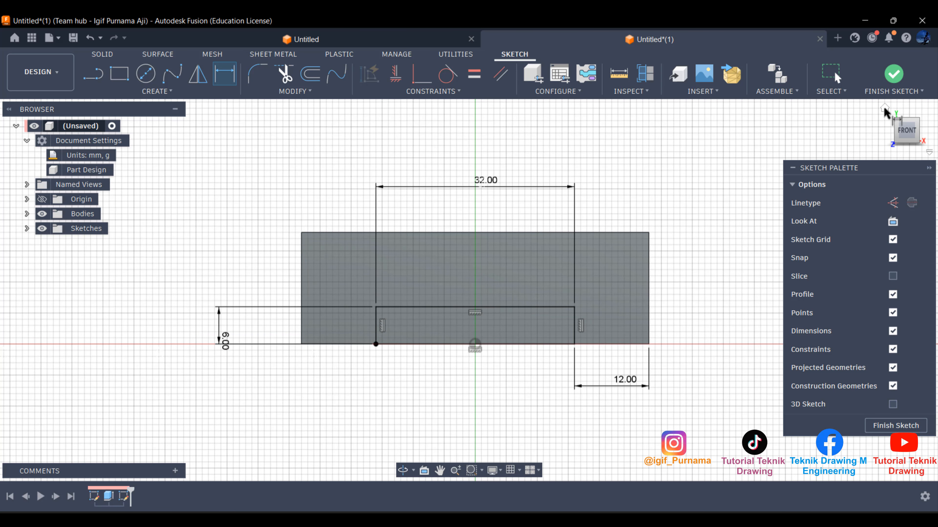
# Finish the sketch and extrude the slot rectangle as a cut through the full length of the block
pyautogui.click(894, 74)
pyautogui.click(119, 75)
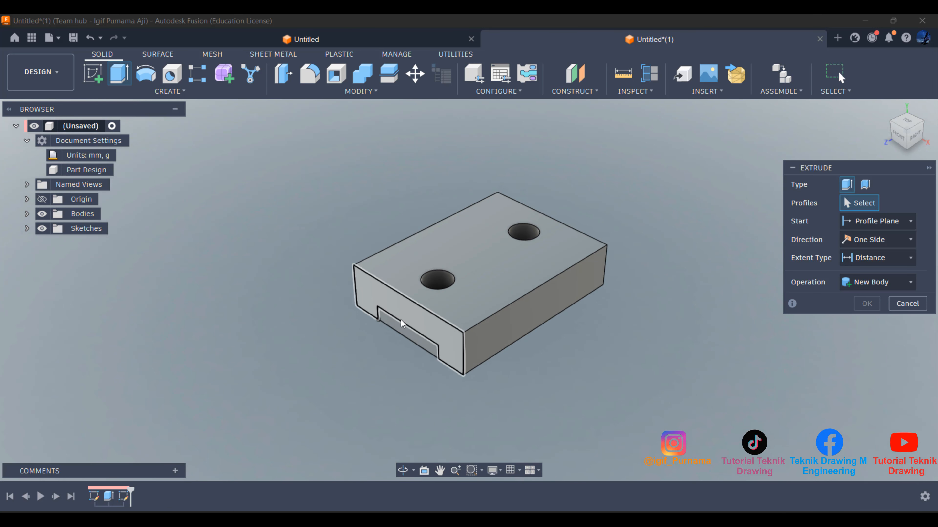
pyautogui.click(406, 332)
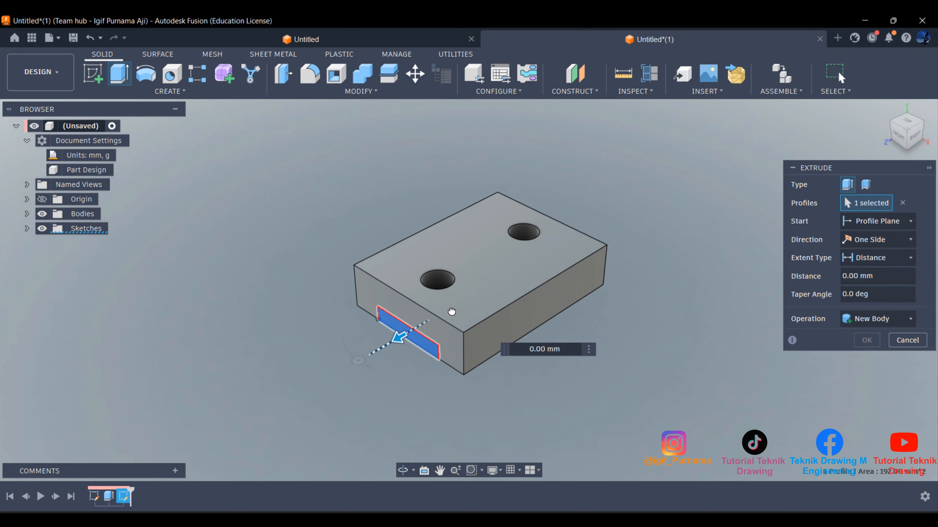
pyautogui.moveTo(399, 346); pyautogui.dragTo(621, 206)
pyautogui.click(864, 358)
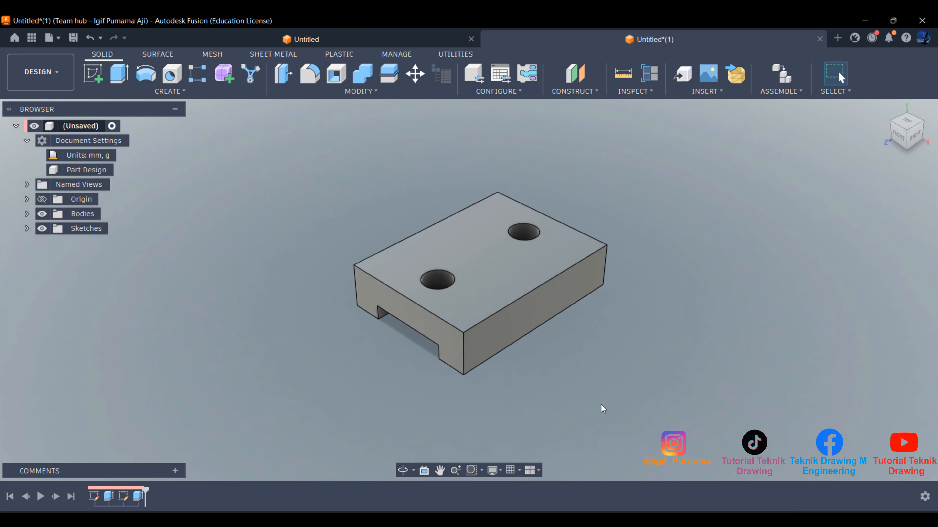
# Consult the reference drawing for the rib and start a new sketch on the XY origin plane
pyautogui.click(403, 470)
pyautogui.moveTo(477, 306); pyautogui.dragTo(539, 255)
pyautogui.rightClick(539, 256)
pyautogui.click(575, 256)
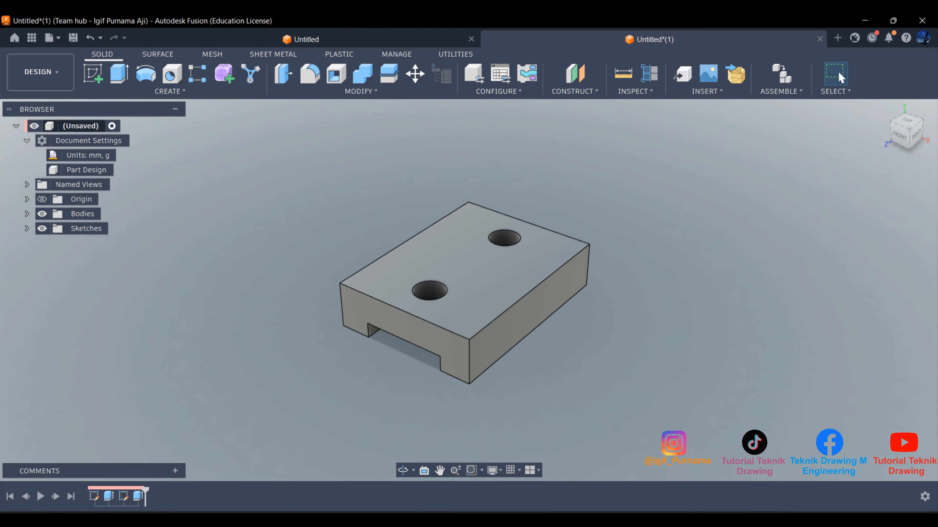
pyautogui.click(581, 519)
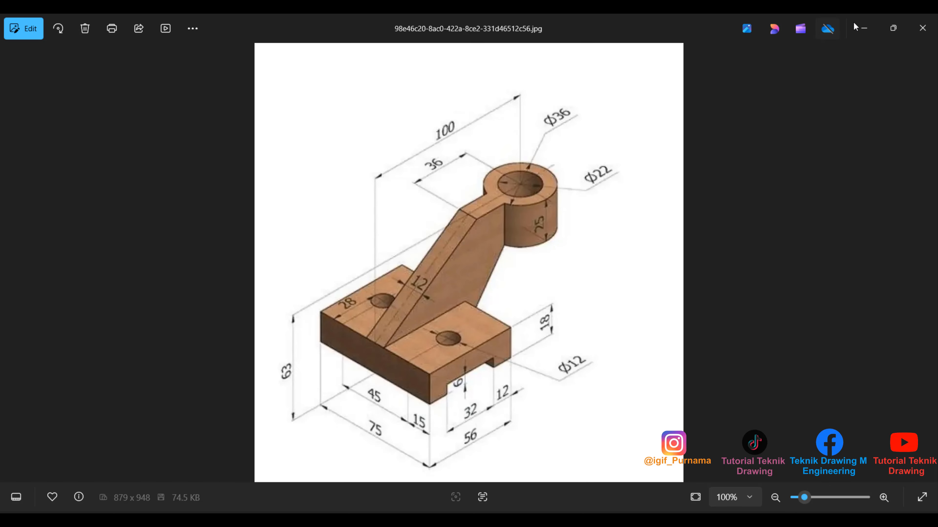
pyautogui.click(861, 28)
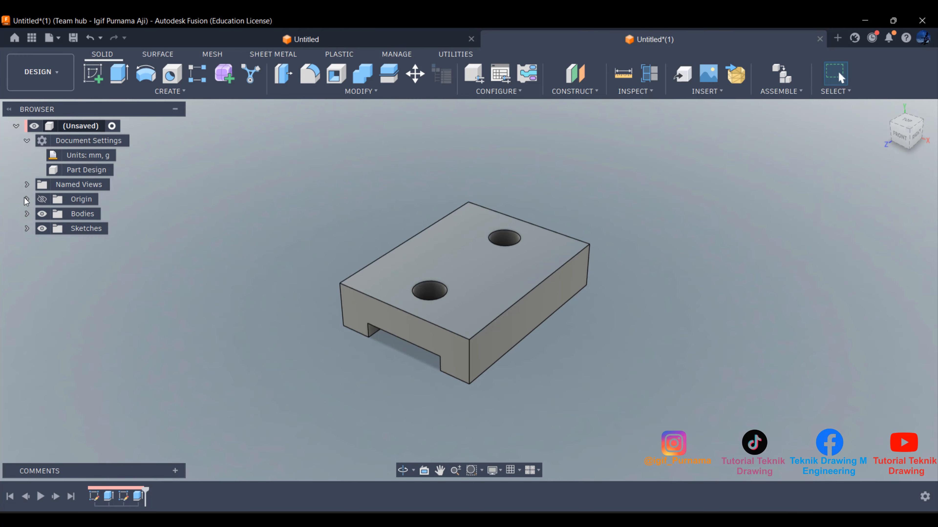
pyautogui.click(26, 200)
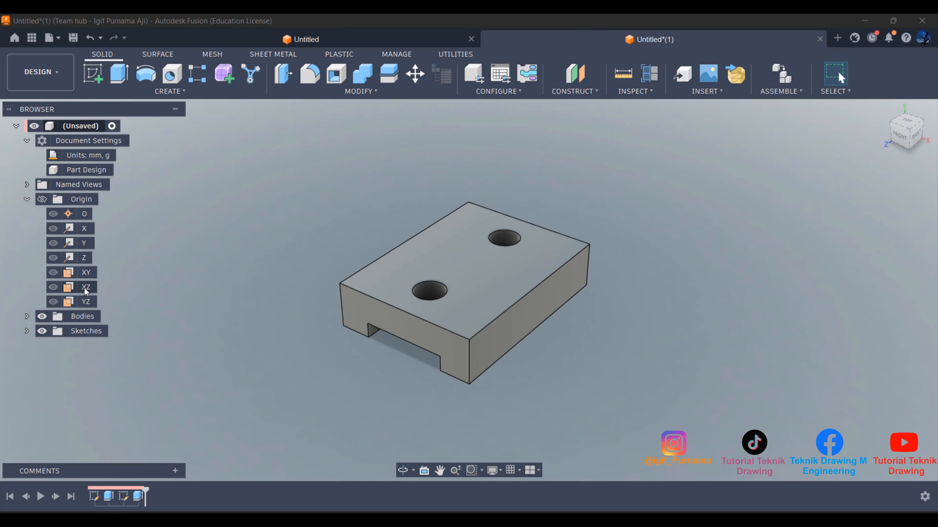
pyautogui.click(86, 274)
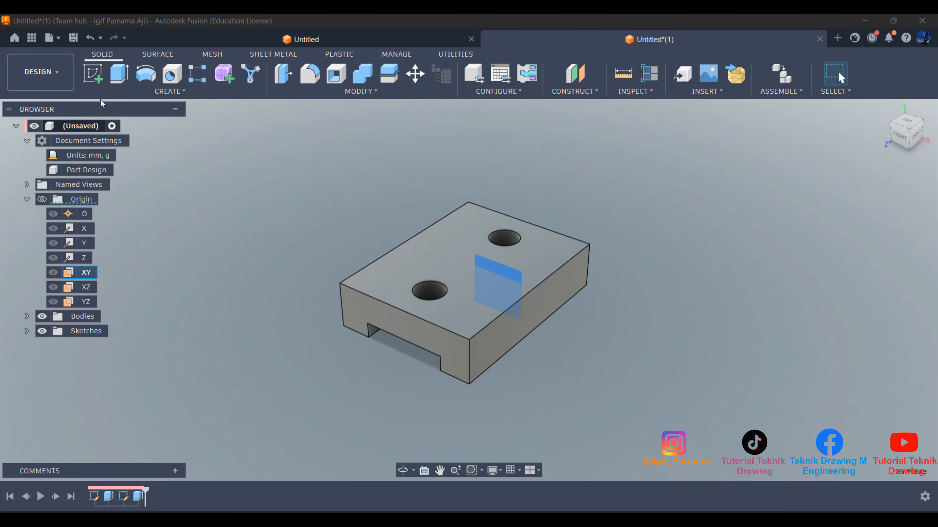
pyautogui.click(94, 77)
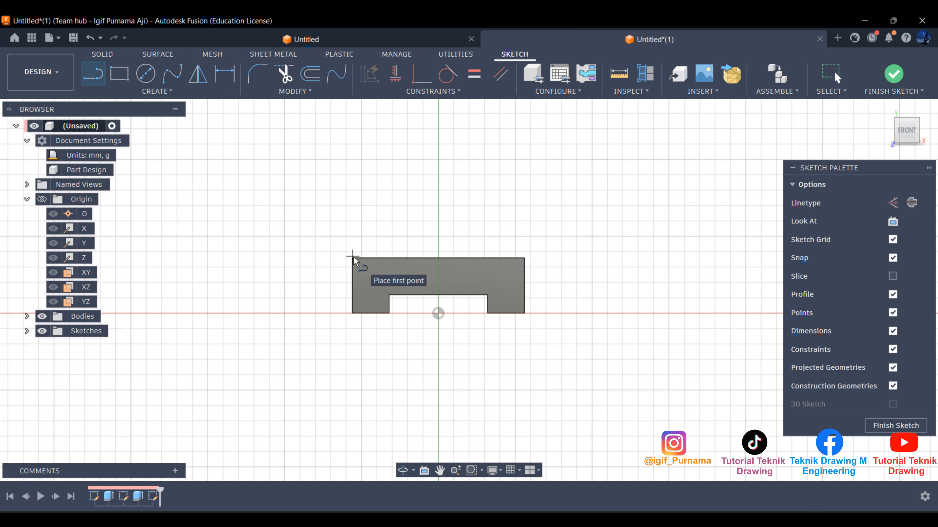
# Leave the Line command and project the slotted block's outline into the sketch
pyautogui.rightClick(342, 180)
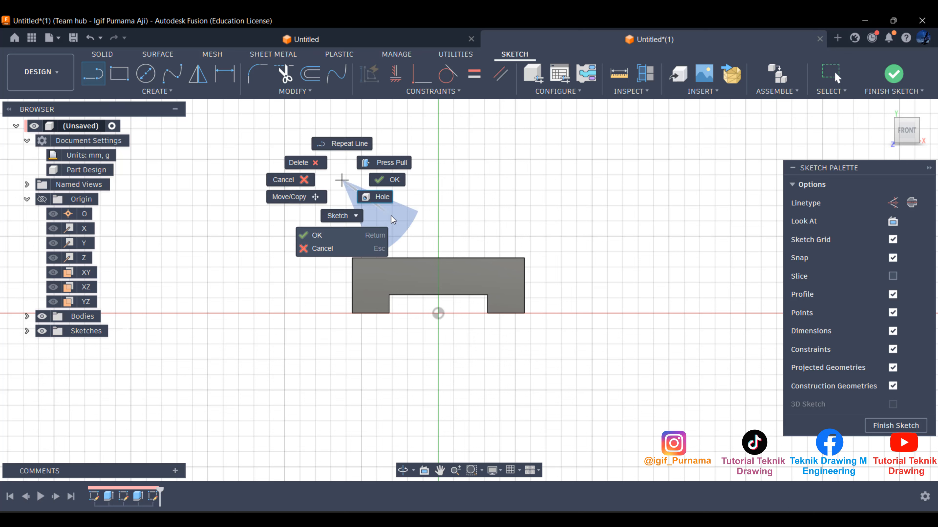
pyautogui.click(352, 214)
pyautogui.click(391, 233)
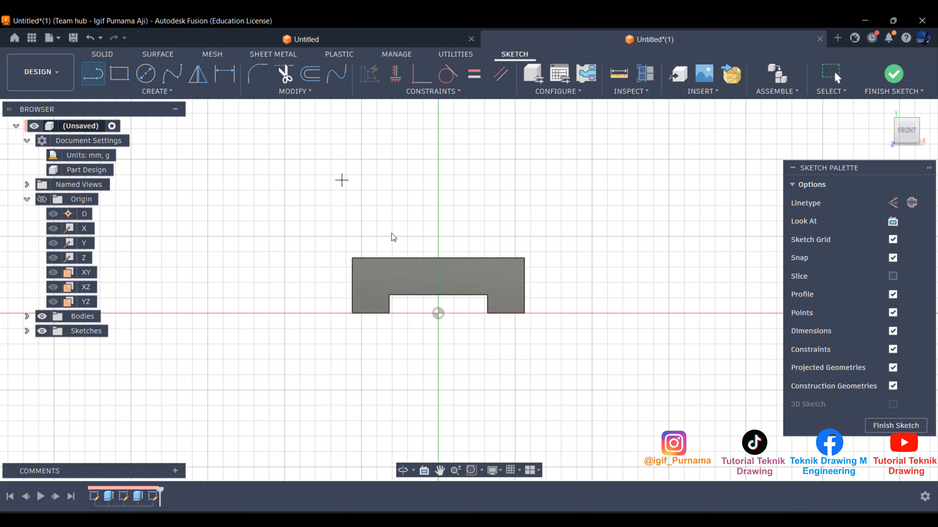
pyautogui.click(372, 263)
pyautogui.click(710, 242)
# Draw the rib's inclined, horizontal top and vertical end edges from the block's upper-left corner, reaching about 98 mm across and 70 mm high
pyautogui.press('l')
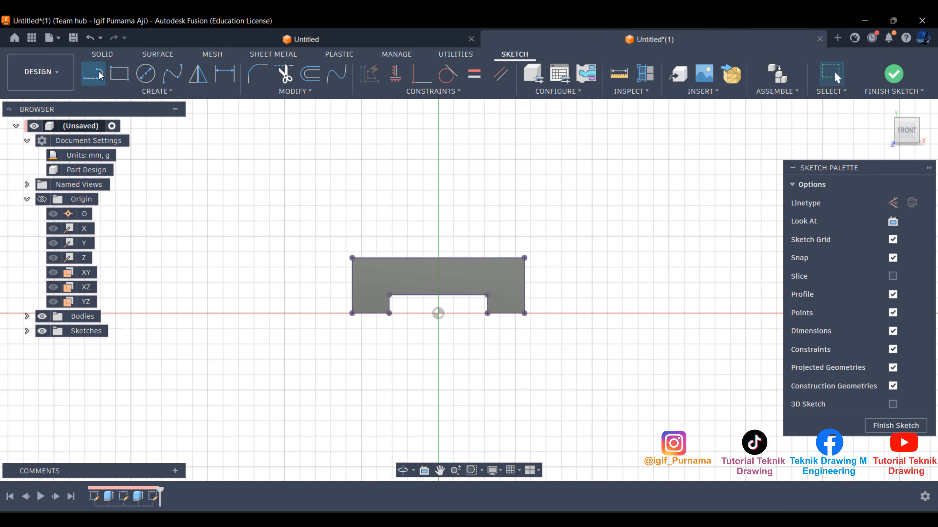
pyautogui.click(352, 258)
pyautogui.scroll(-3, 494, 187)
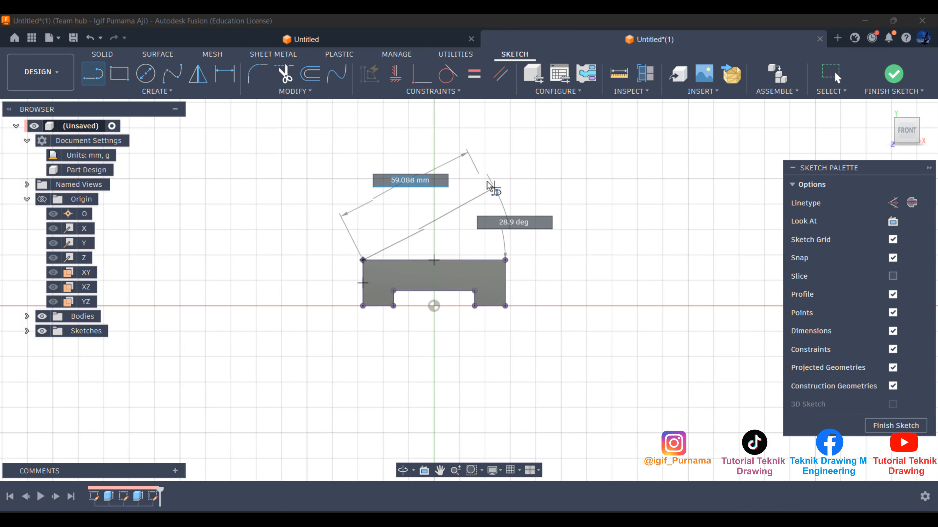
pyautogui.scroll(2, 497, 184)
pyautogui.click(480, 521)
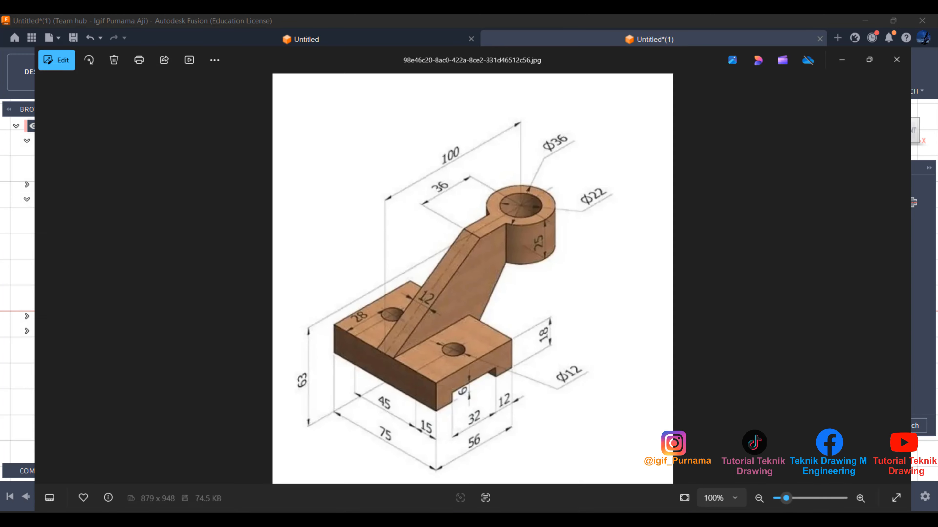
pyautogui.click(480, 521)
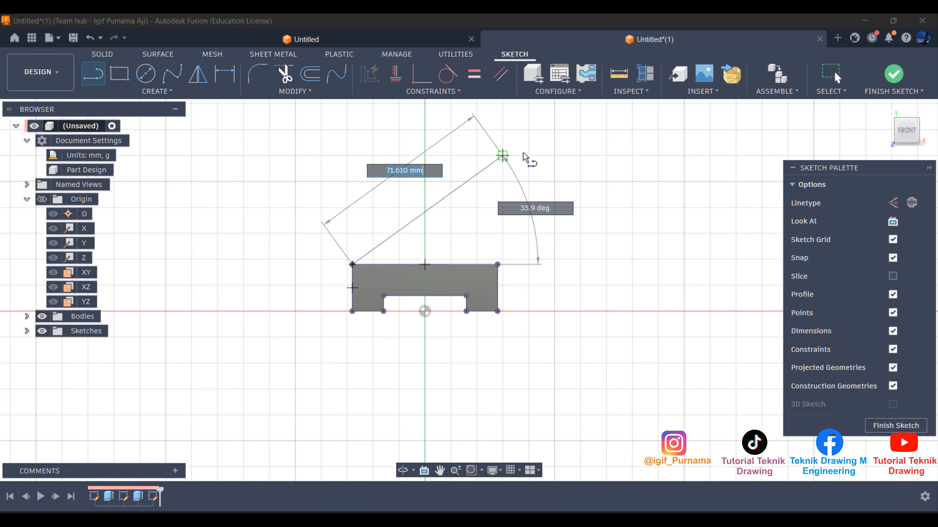
pyautogui.click(529, 130)
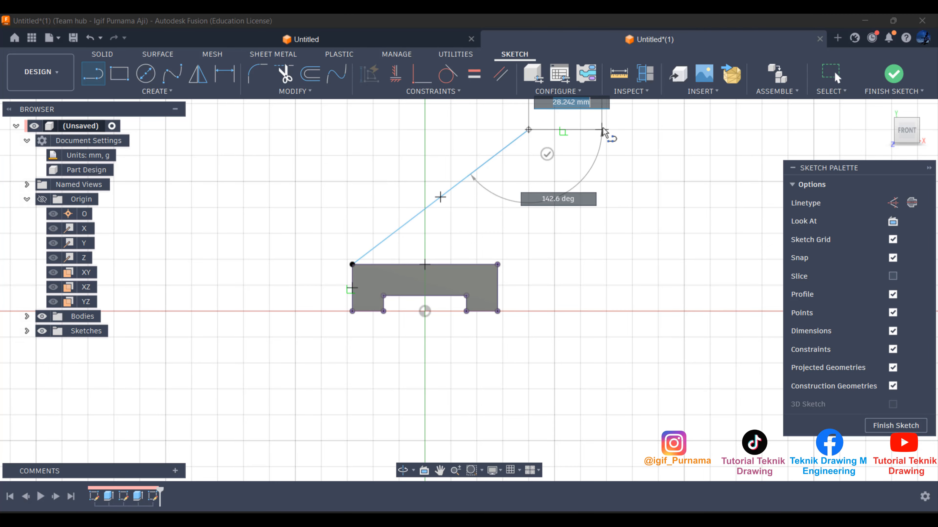
pyautogui.click(606, 130)
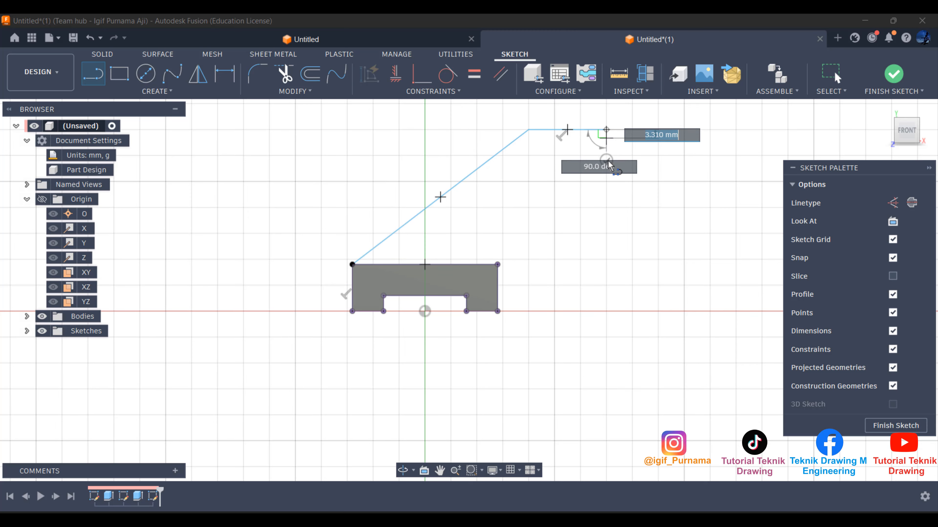
pyautogui.click(606, 181)
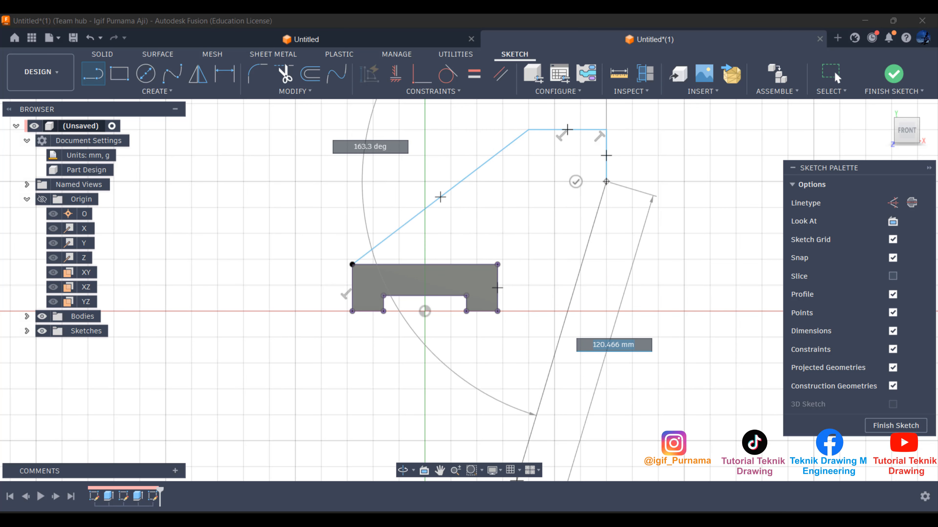
# Check the reference drawing and close the rib's underside with an inclined line to the block's lower-right corner
pyautogui.hotkey('alt', 'Tab')
pyautogui.hotkey('alt', 'Tab')
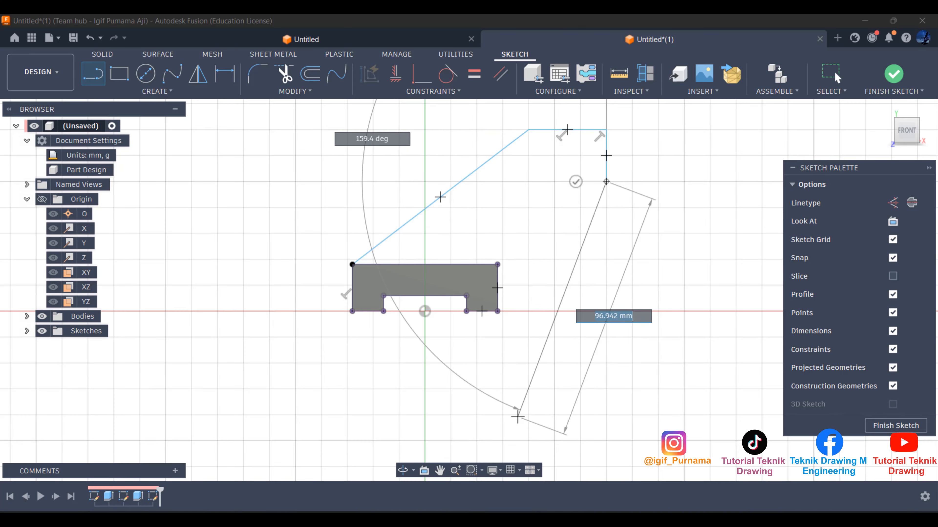
pyautogui.hotkey('alt', 'Tab')
pyautogui.hotkey('alt', 'Tab')
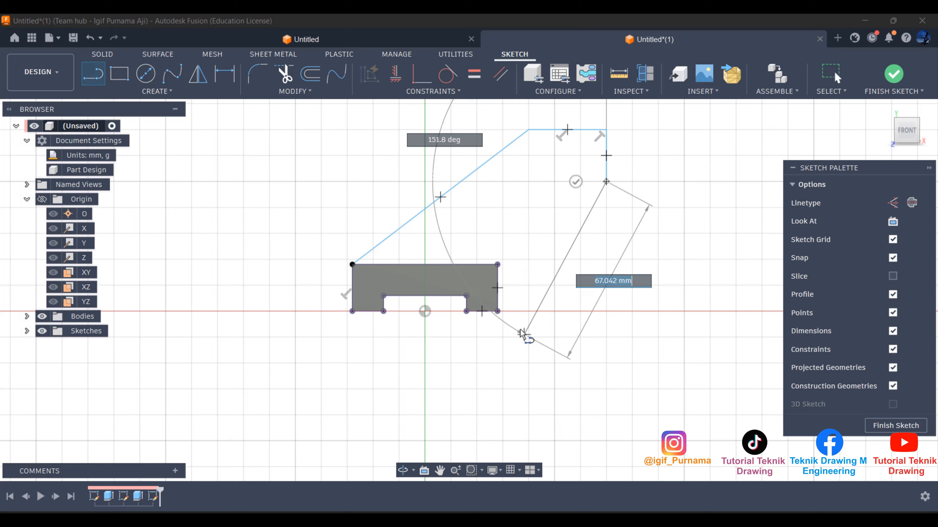
pyautogui.click(498, 311)
pyautogui.scroll(-2, 508, 293)
pyautogui.scroll(3, 540, 185)
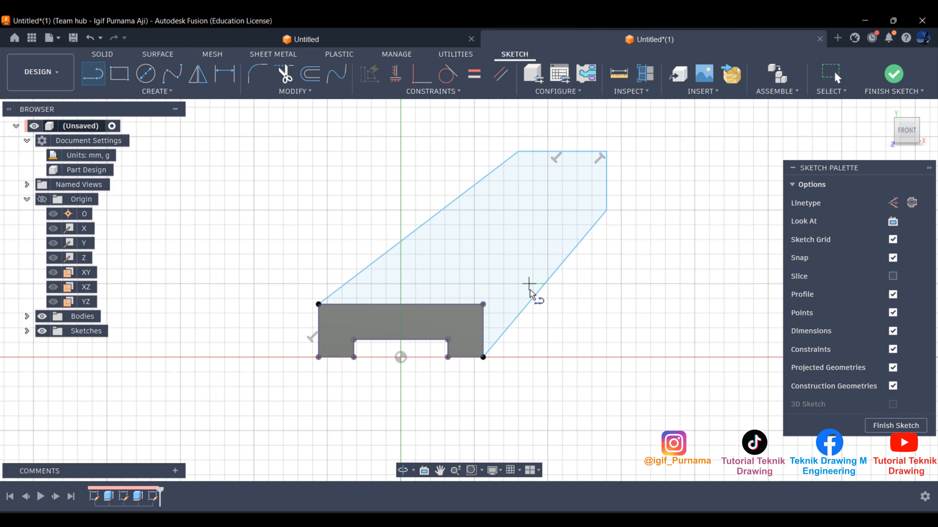
pyautogui.scroll(-3, 527, 283)
pyautogui.scroll(3, 552, 188)
# Check the reference drawing and dimension the horizontal distance from the block's upper-left corner to the rib's vertical end edge as 100 mm
pyautogui.hotkey('alt', 'Tab')
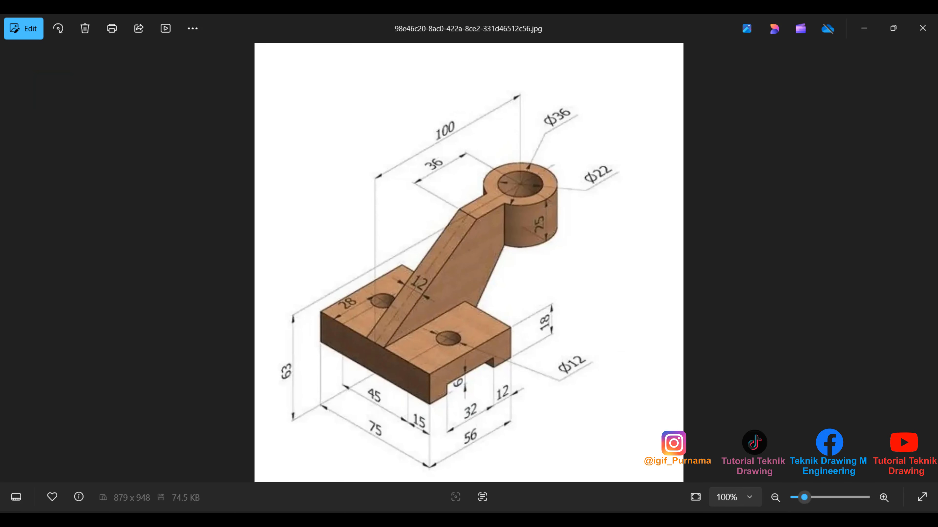
pyautogui.hotkey('alt', 'Tab')
pyautogui.hotkey('alt', 'Tab')
pyautogui.hotkey('alt', 'Tab')
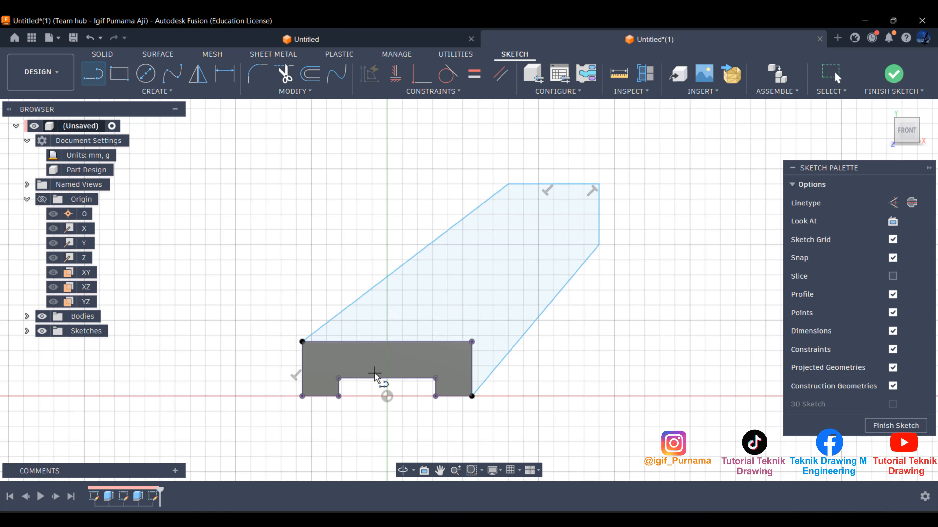
pyautogui.click(224, 78)
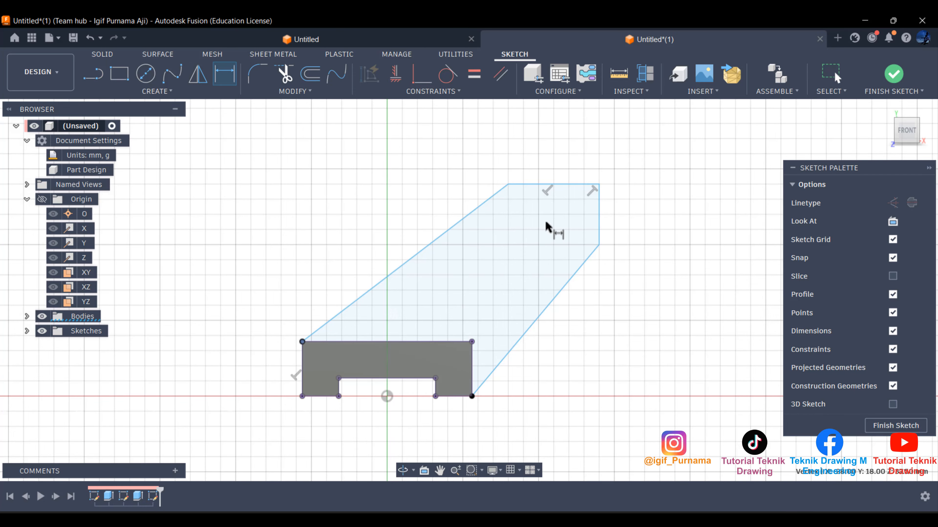
pyautogui.click(600, 195)
pyautogui.click(466, 155)
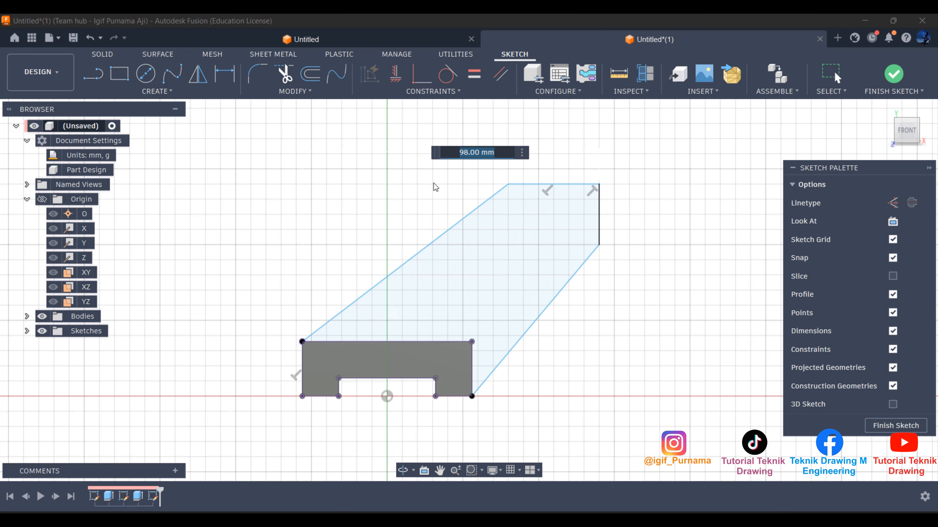
pyautogui.write('100')
pyautogui.press('Return')
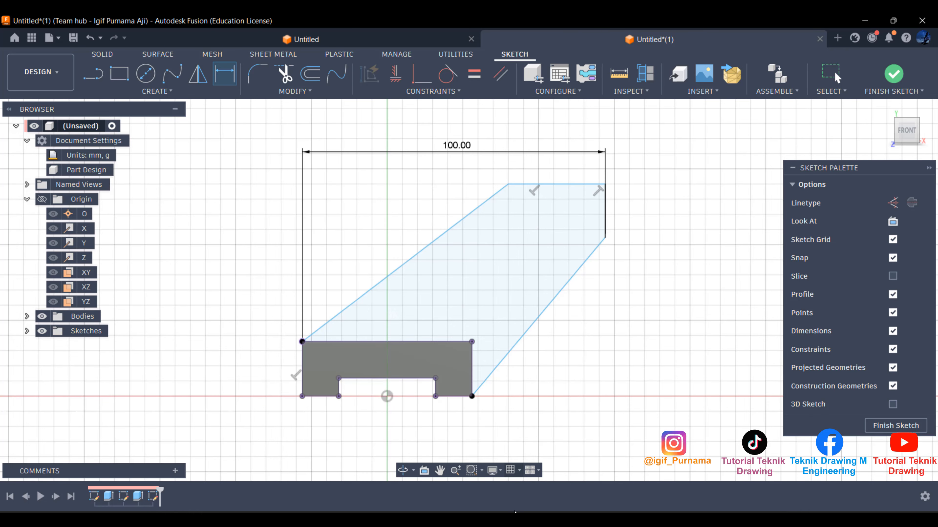
# Check the reference drawing and dimension the height from the block's bottom corner to the rib's top edge as 63 mm
pyautogui.click(515, 518)
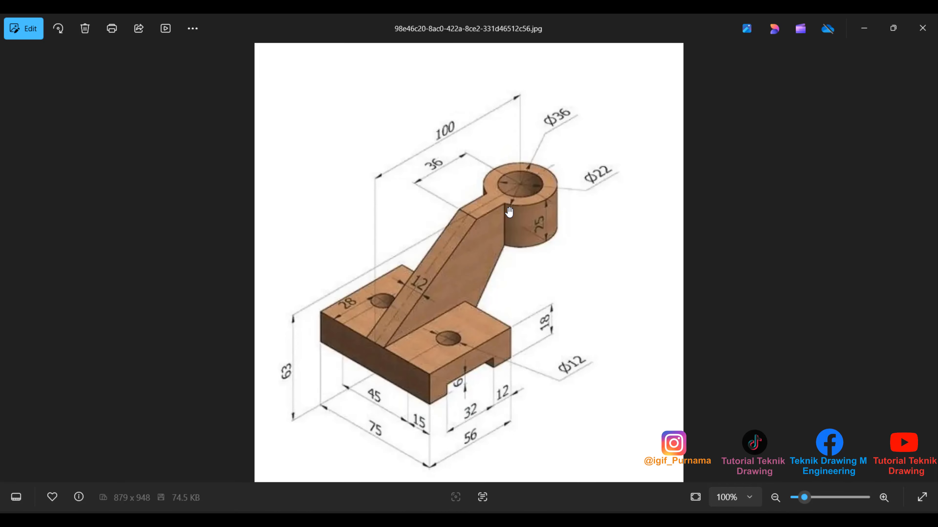
pyautogui.click(862, 22)
pyautogui.click(605, 186)
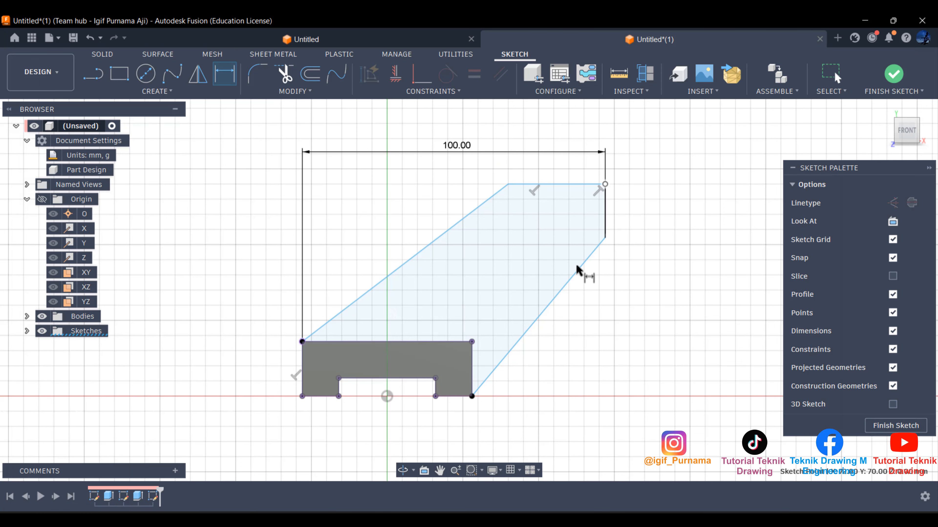
pyautogui.click(471, 396)
pyautogui.click(705, 319)
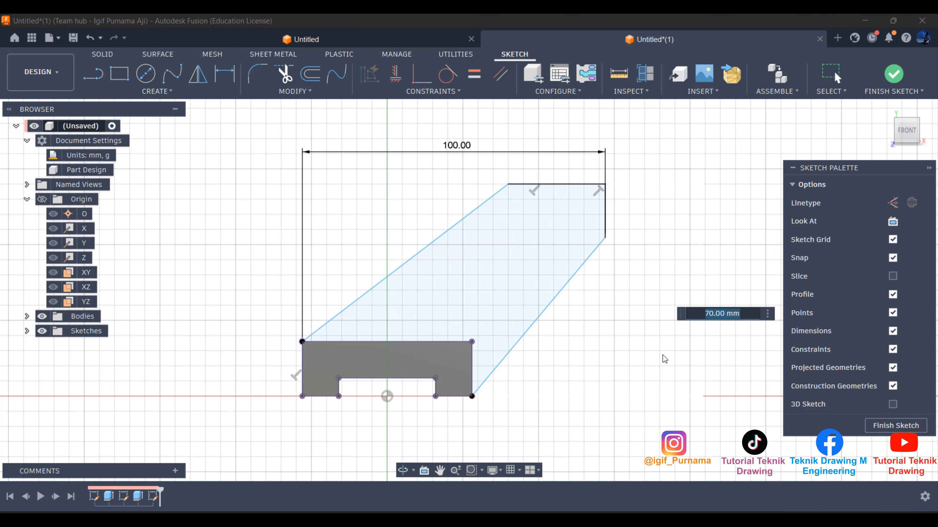
pyautogui.write('63')
pyautogui.press('Return')
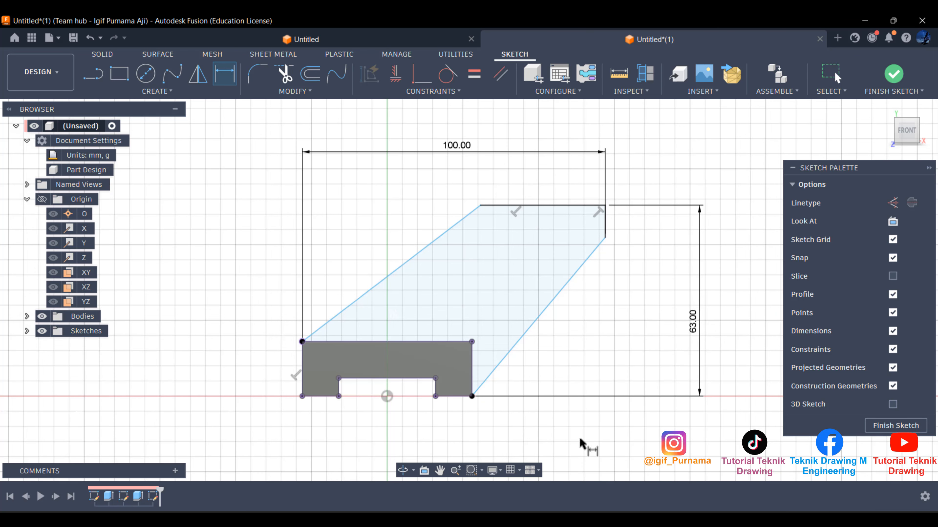
# Check the reference drawing and dimension the rib's horizontal top edge as 36 mm
pyautogui.click(506, 520)
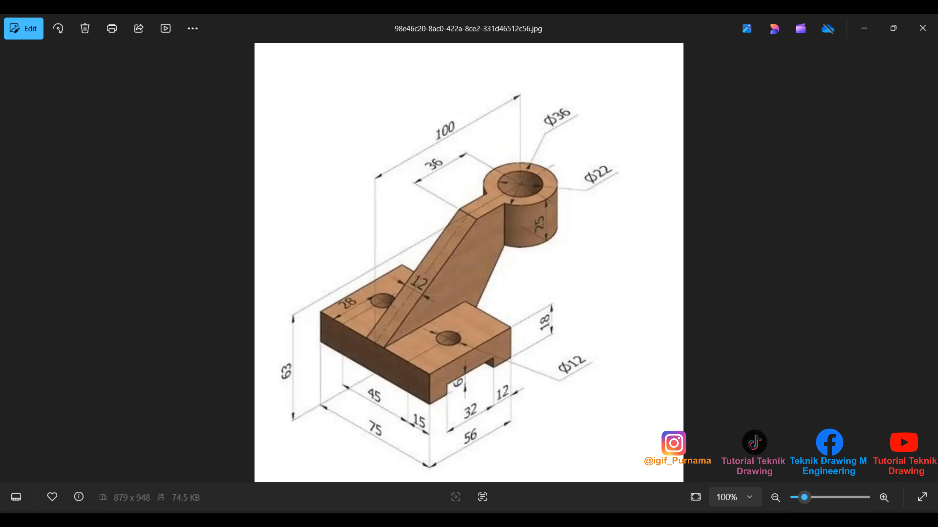
pyautogui.click(863, 29)
pyautogui.click(544, 206)
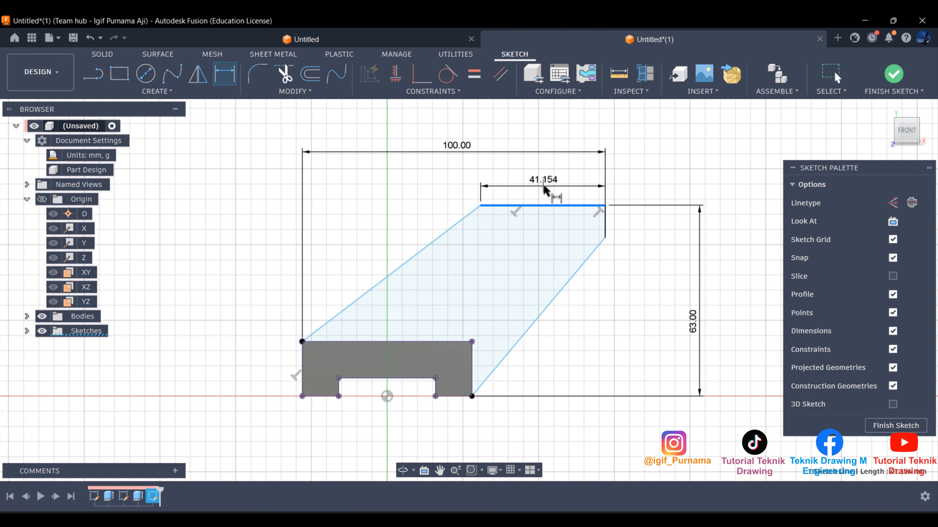
pyautogui.click(543, 189)
pyautogui.write('36')
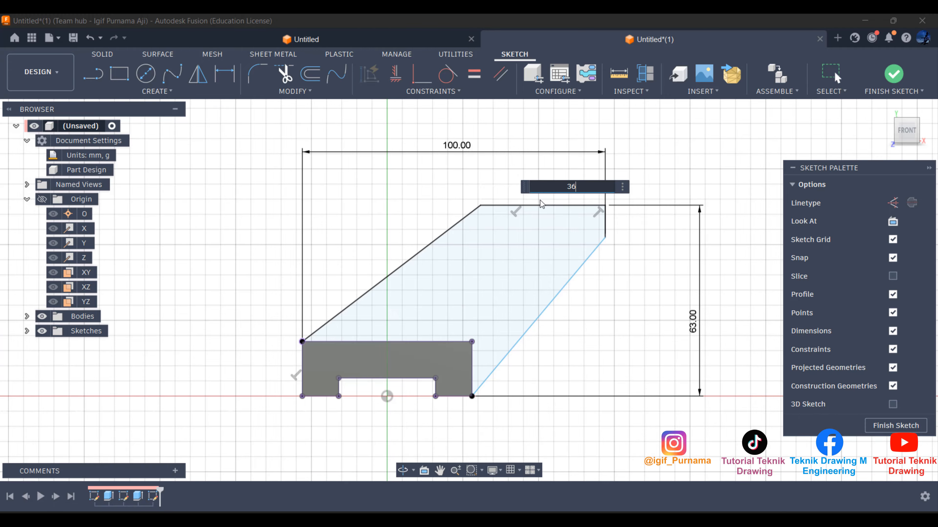
pyautogui.press('Return')
# Check the reference drawing and dimension the rib's vertical end edge as 25 mm
pyautogui.hotkey('alt', 'Tab')
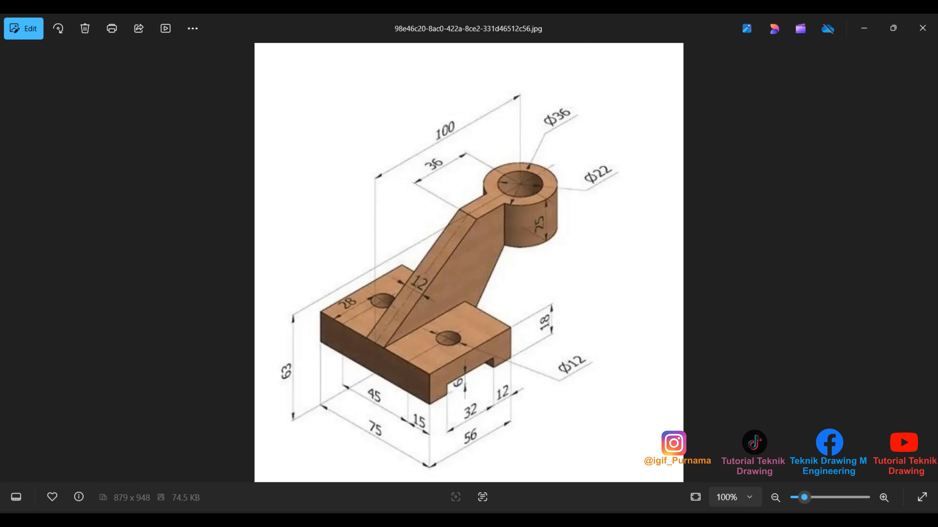
pyautogui.hotkey('alt', 'Tab')
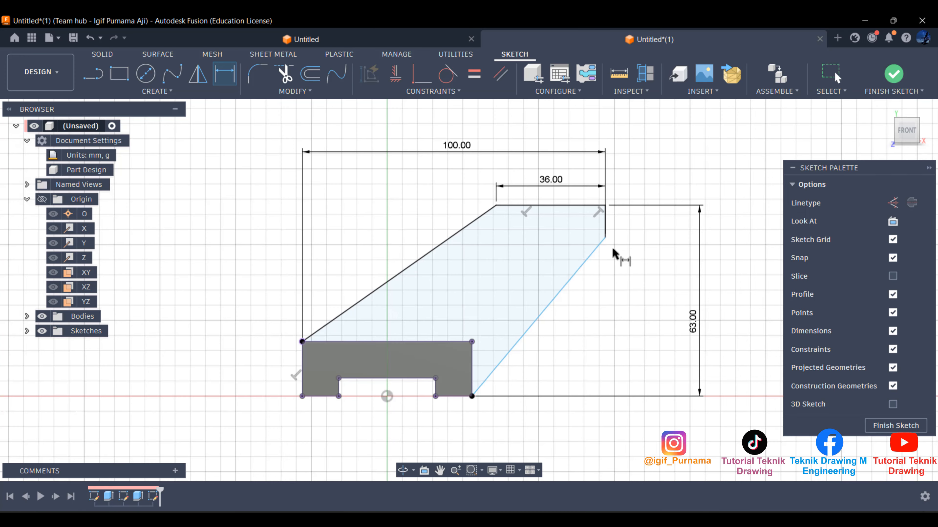
pyautogui.click(605, 229)
pyautogui.click(633, 226)
pyautogui.write('25')
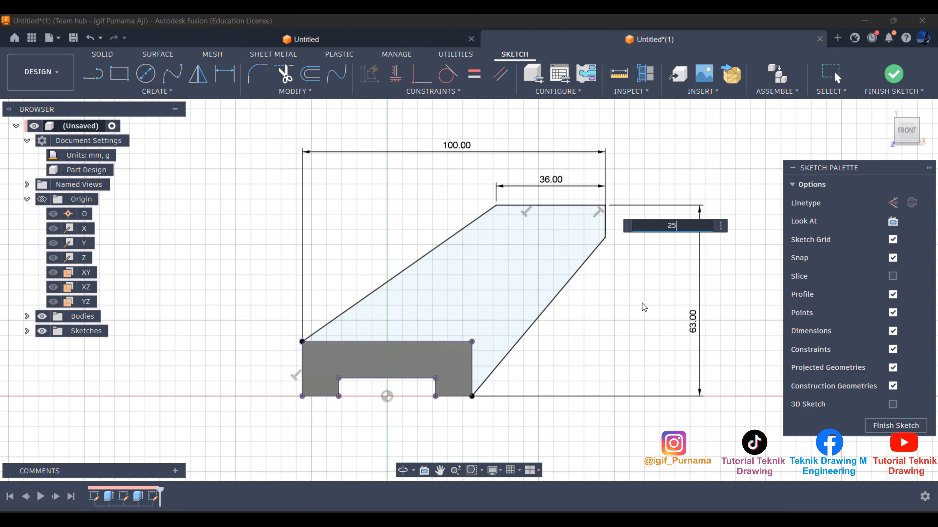
pyautogui.press('Return')
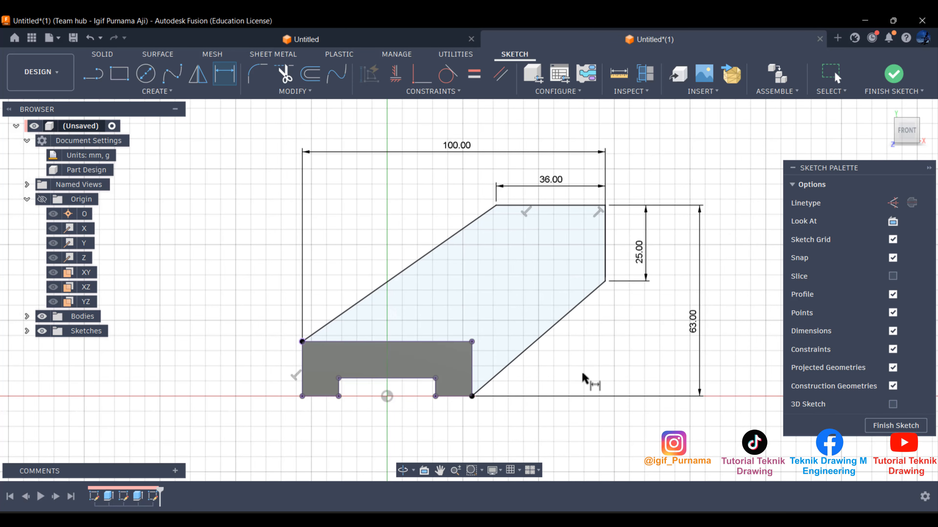
# Compare the dimensioned rib sketch with the reference drawing, examining the rib's shape, thickness and connection to the base
pyautogui.hotkey('alt', 'Tab')
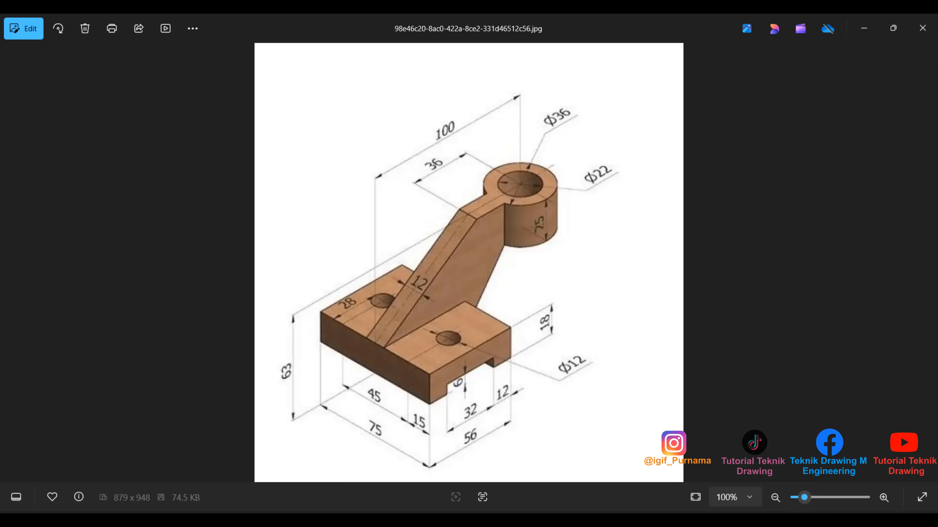
pyautogui.hotkey('alt', 'Tab')
pyautogui.hotkey('alt', 'Tab')
pyautogui.hotkey('alt', 'Tab')
pyautogui.hotkey('alt', 'Tab')
pyautogui.hotkey('alt', 'Tab')
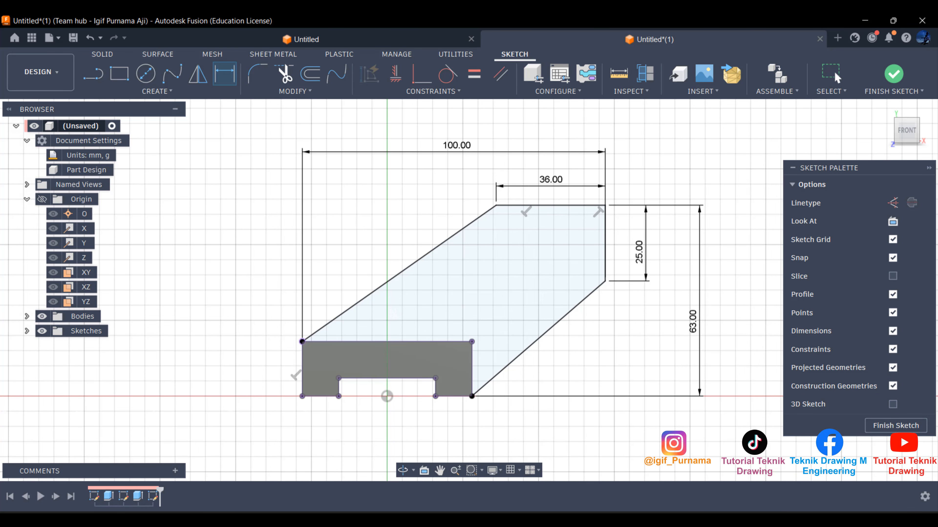
pyautogui.hotkey('alt', 'Tab')
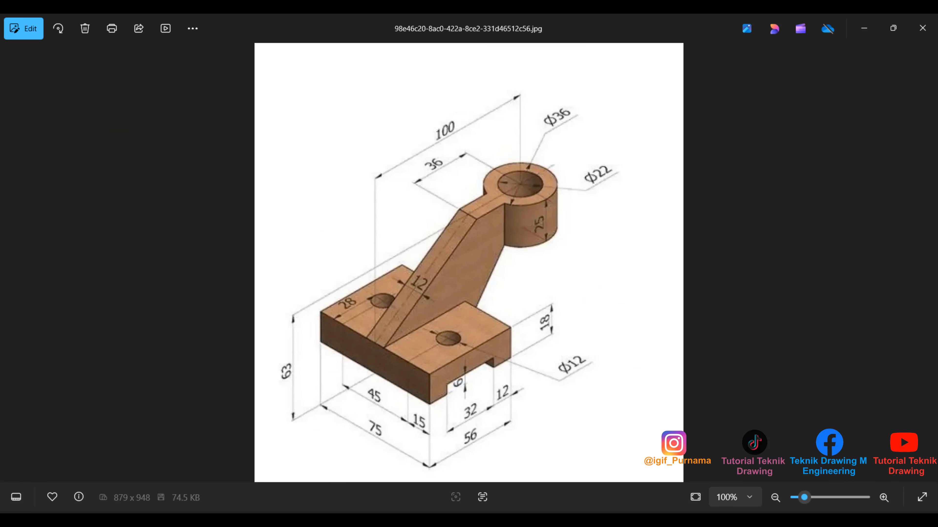
pyautogui.hotkey('alt', 'Tab')
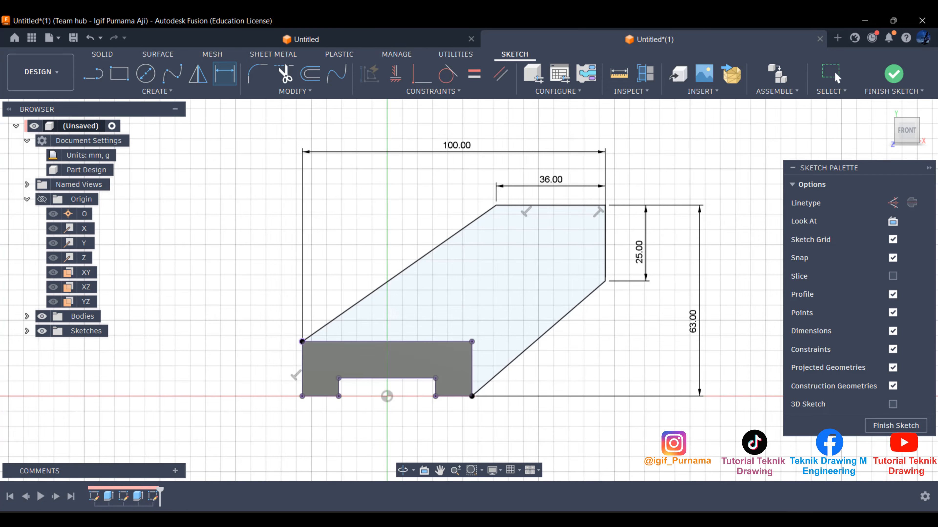
pyautogui.click(536, 520)
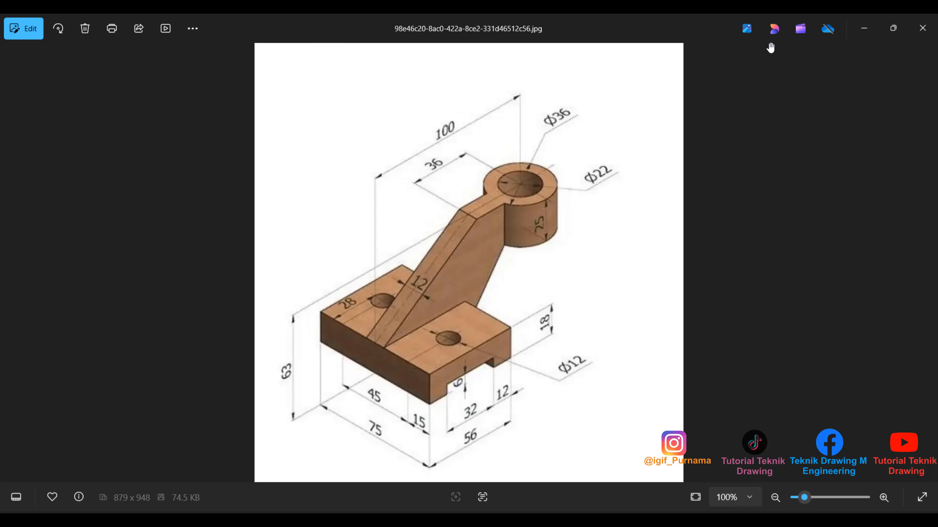
pyautogui.click(864, 28)
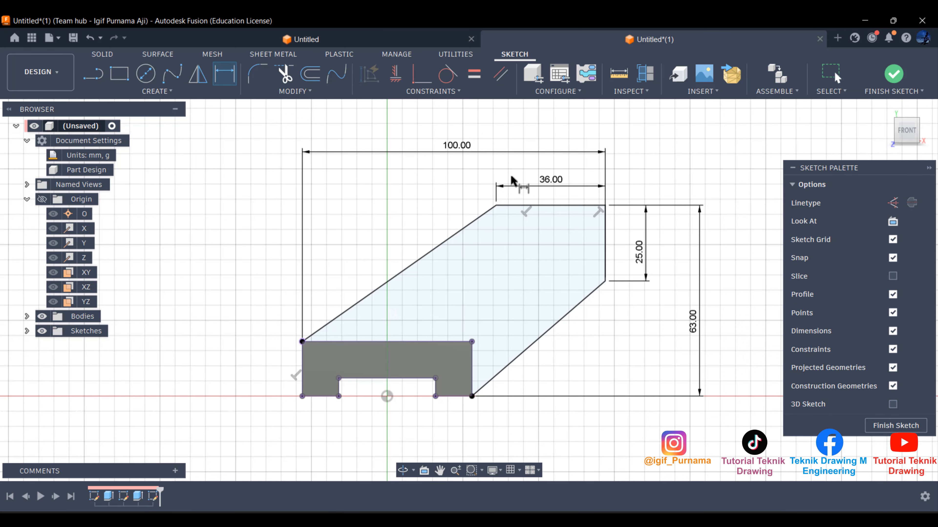
# Finish the rib sketch and extrude its profile symmetrically with a 12 mm whole length, joined to the base
pyautogui.click(894, 73)
pyautogui.click(119, 71)
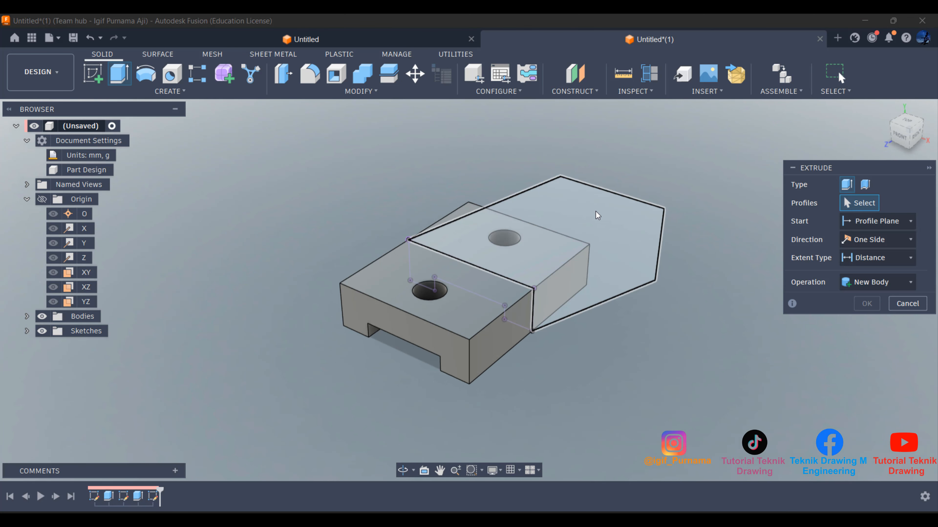
pyautogui.click(598, 215)
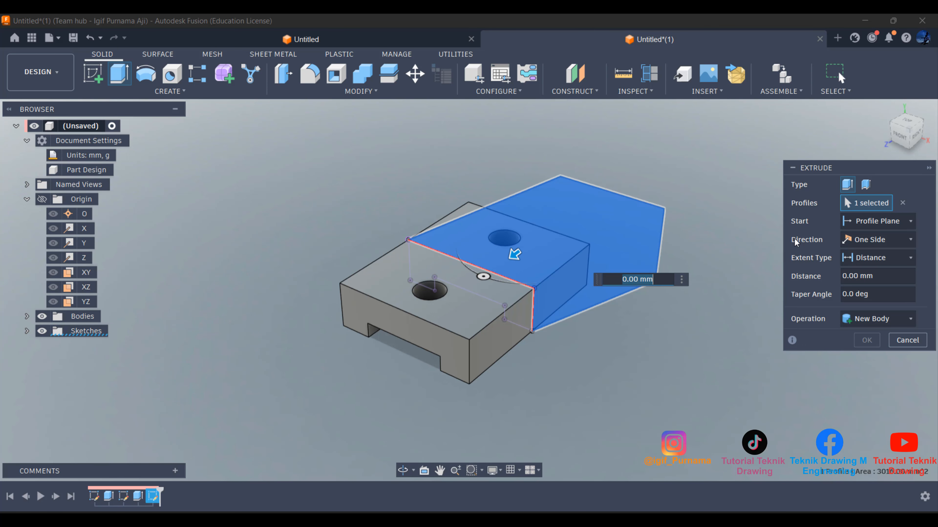
pyautogui.click(870, 245)
pyautogui.click(846, 286)
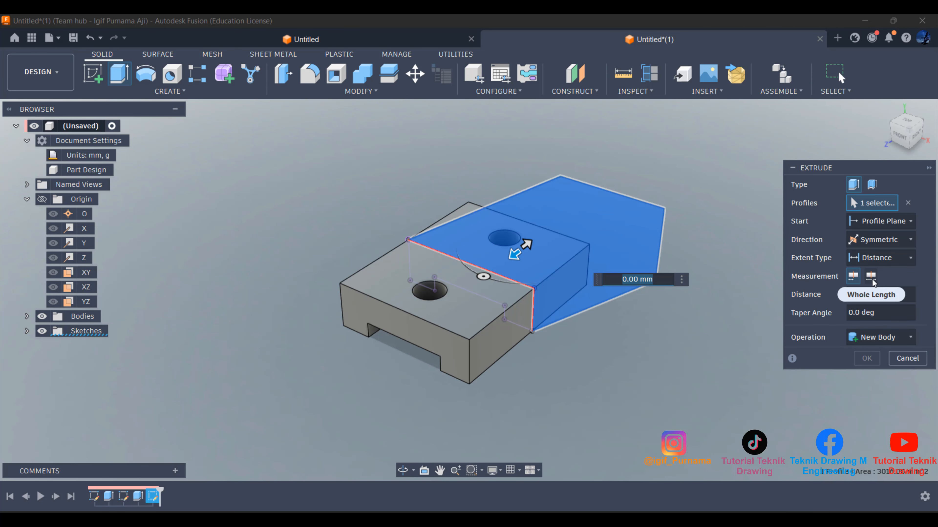
pyautogui.click(871, 277)
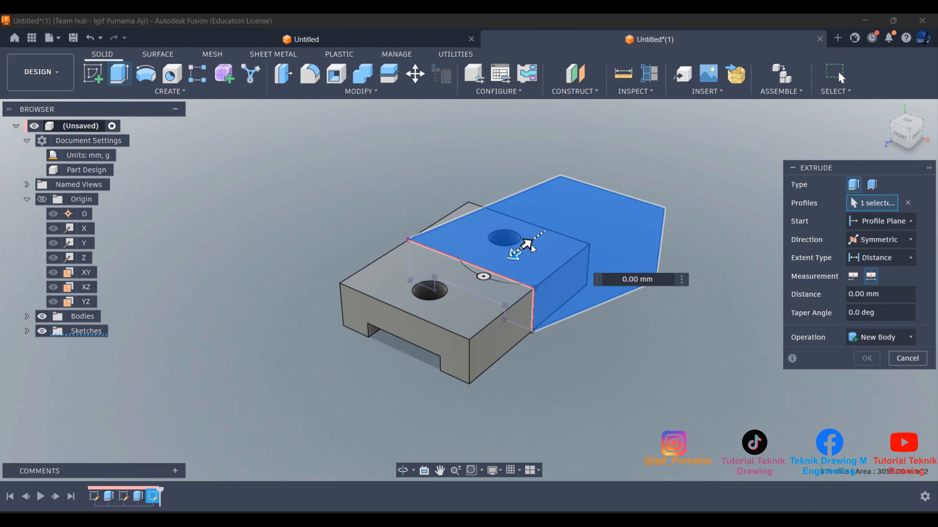
pyautogui.moveTo(526, 245); pyautogui.dragTo(553, 261)
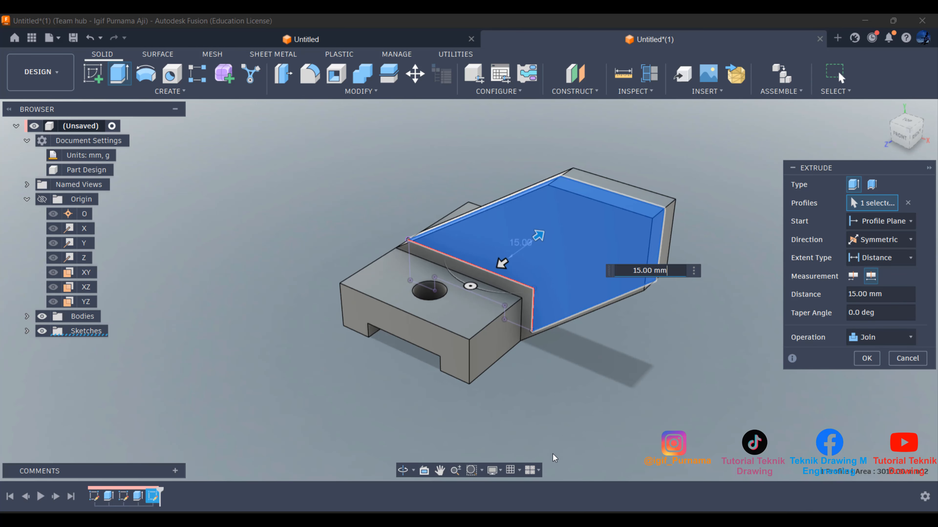
pyautogui.hotkey('alt', 'Tab')
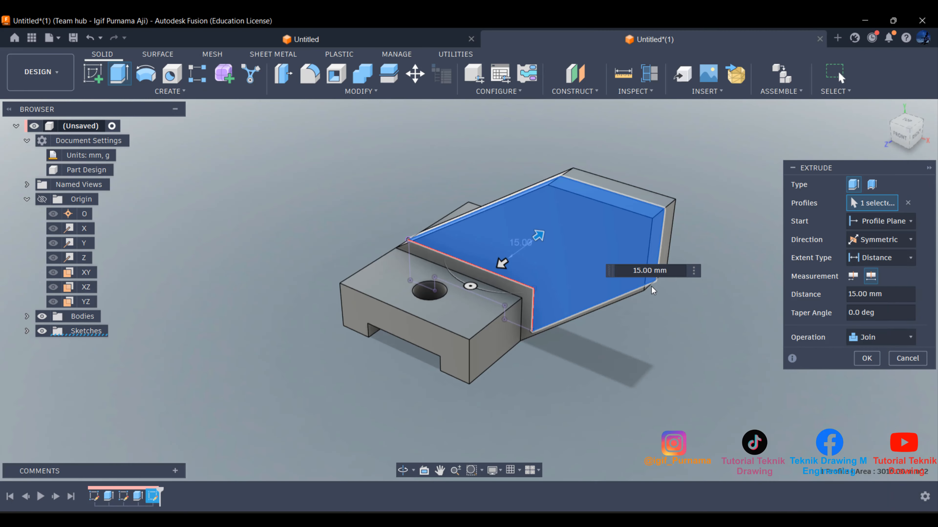
pyautogui.click(654, 273)
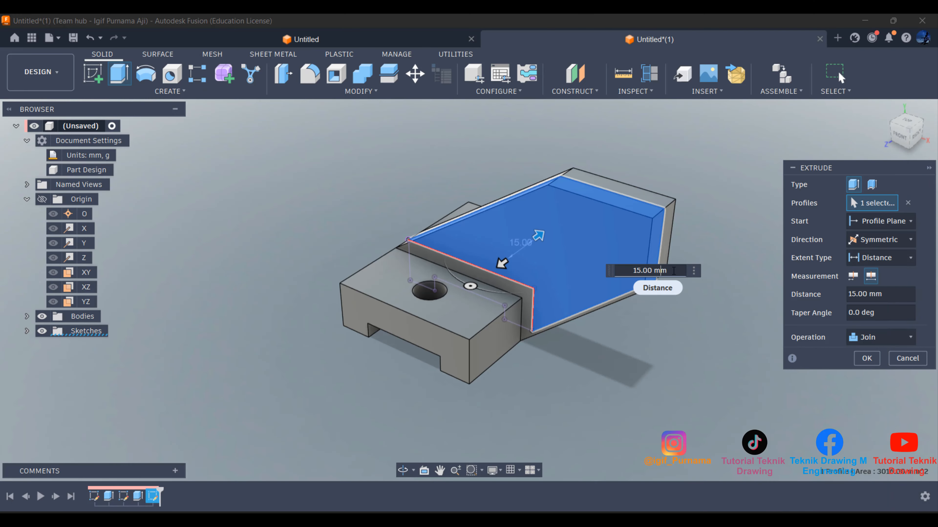
pyautogui.write('12')
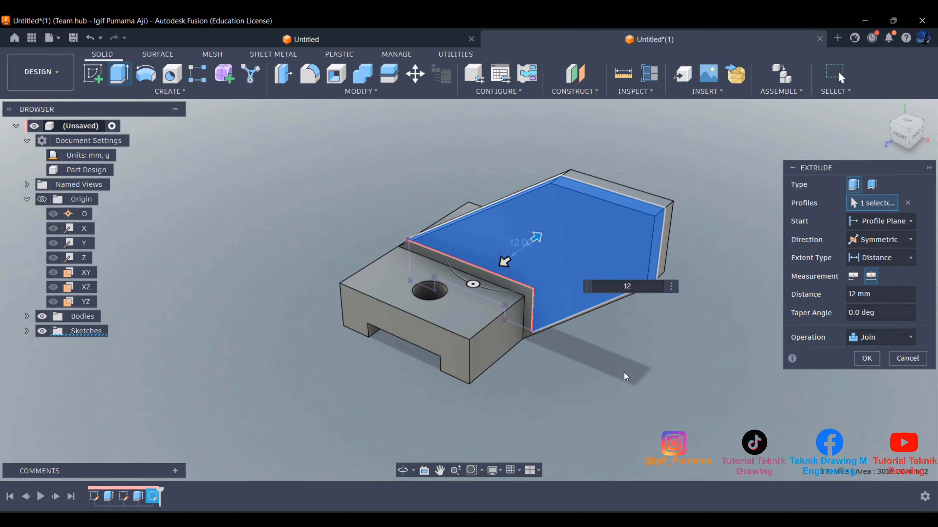
pyautogui.click(866, 358)
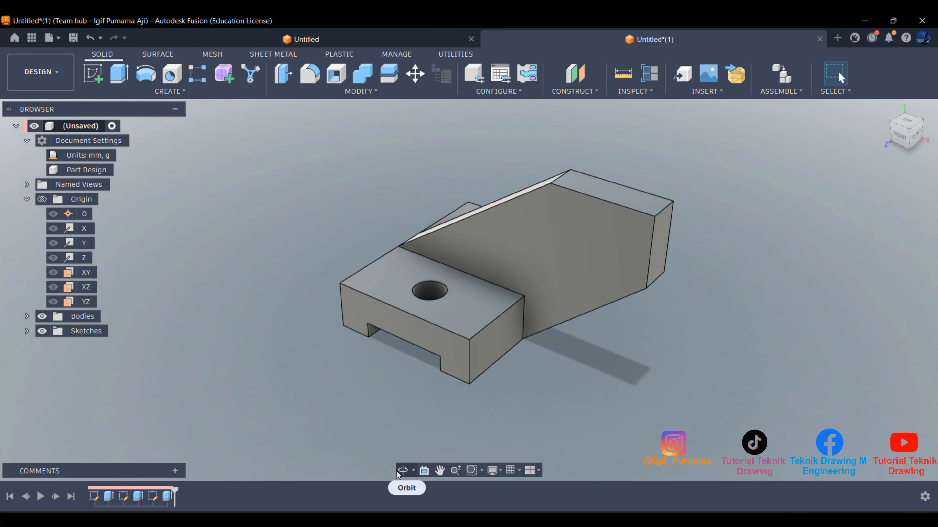
# Start a sketch on the horizontal top face at the rib's raised end
pyautogui.click(403, 472)
pyautogui.moveTo(528, 303); pyautogui.dragTo(687, 291)
pyautogui.rightClick(686, 291)
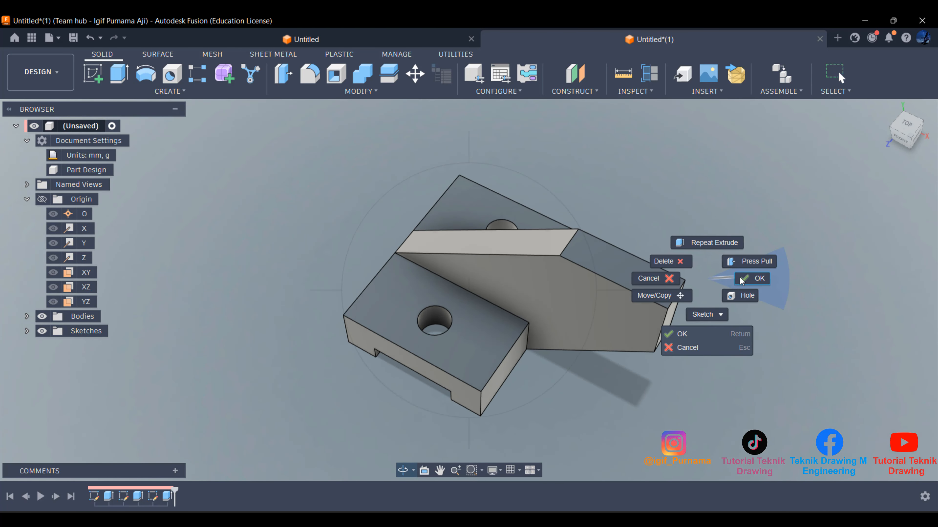
pyautogui.click(681, 330)
pyautogui.click(644, 277)
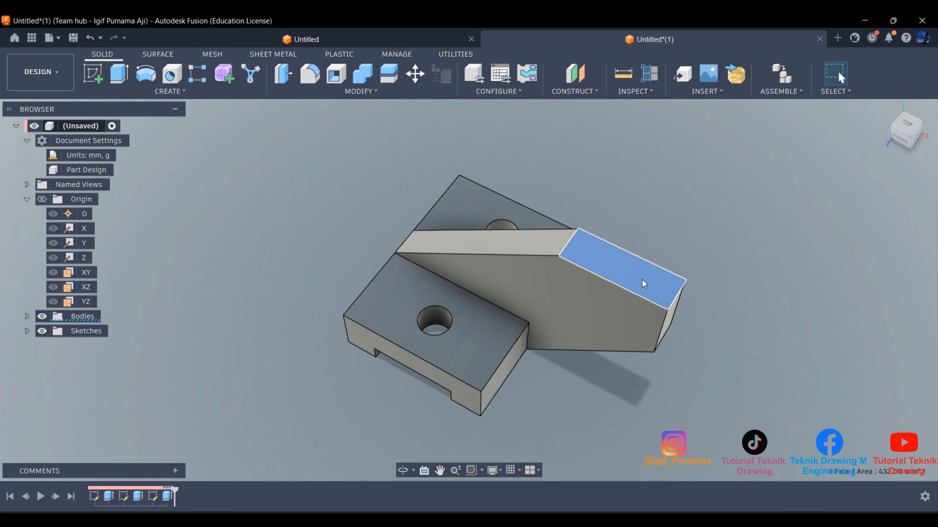
pyautogui.click(92, 73)
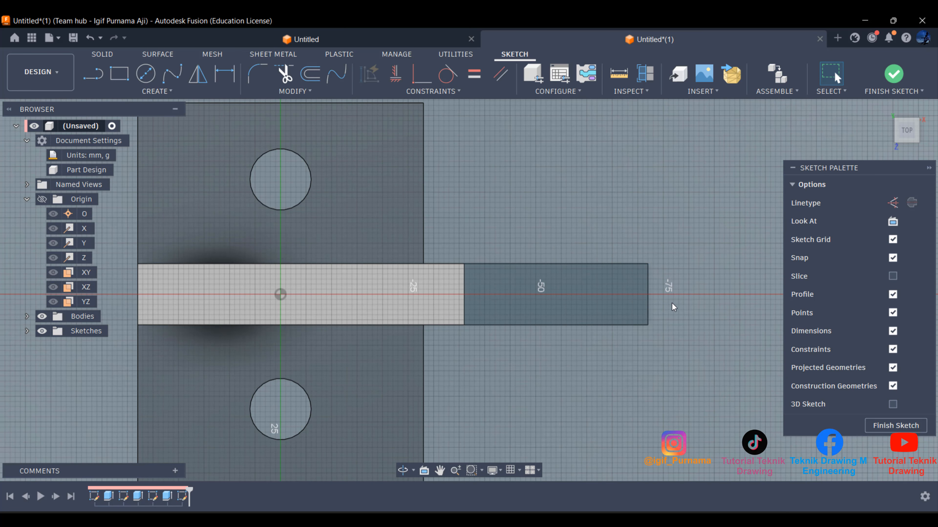
# Check the reference drawing, draw a 36 mm diameter circle centred on the midpoint of the rib's outer end edge, and finish the sketch
pyautogui.click(567, 515)
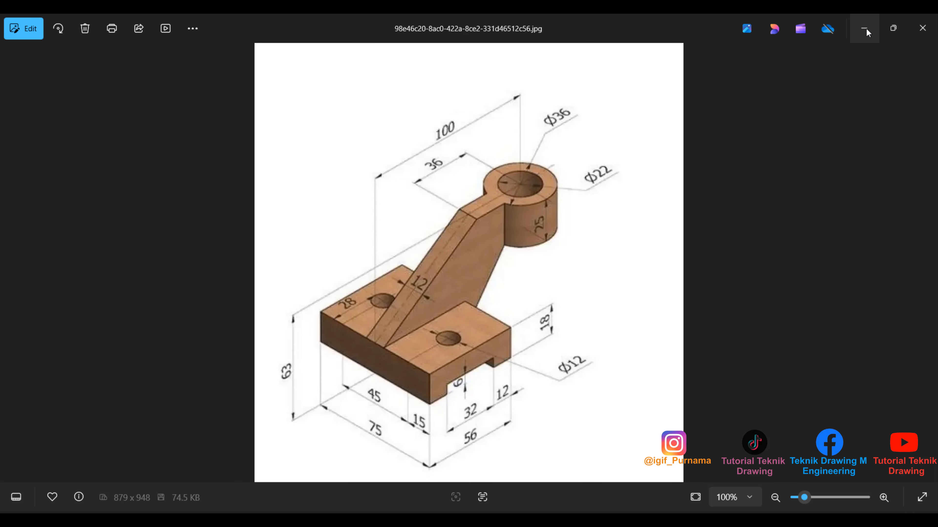
pyautogui.click(866, 32)
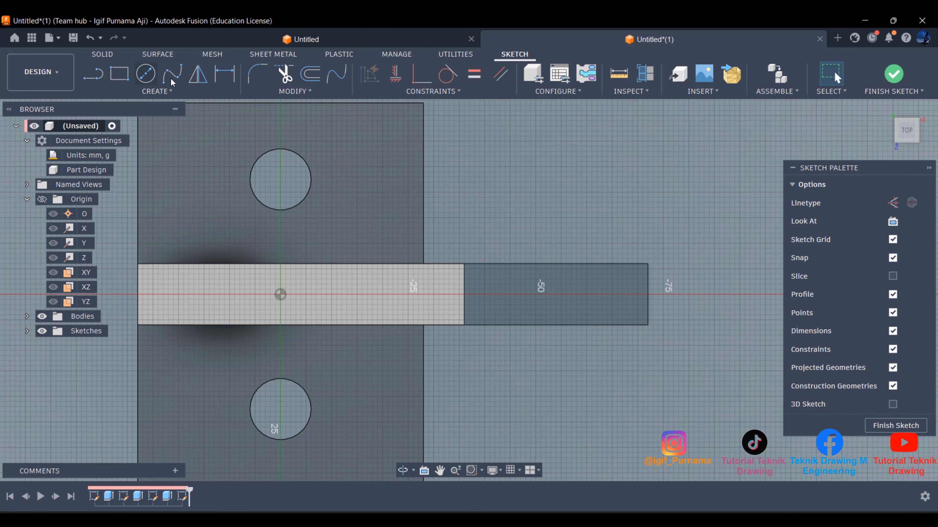
pyautogui.click(648, 296)
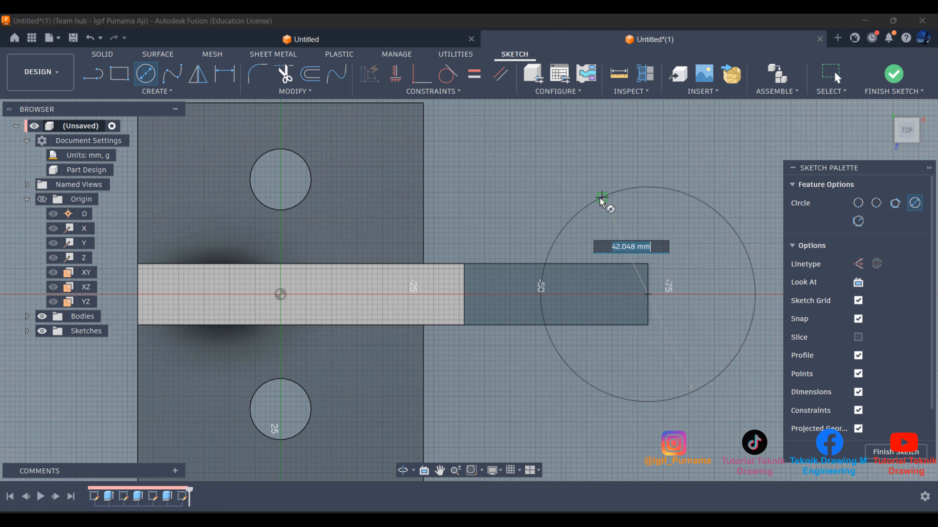
pyautogui.write('35')
pyautogui.press('Return')
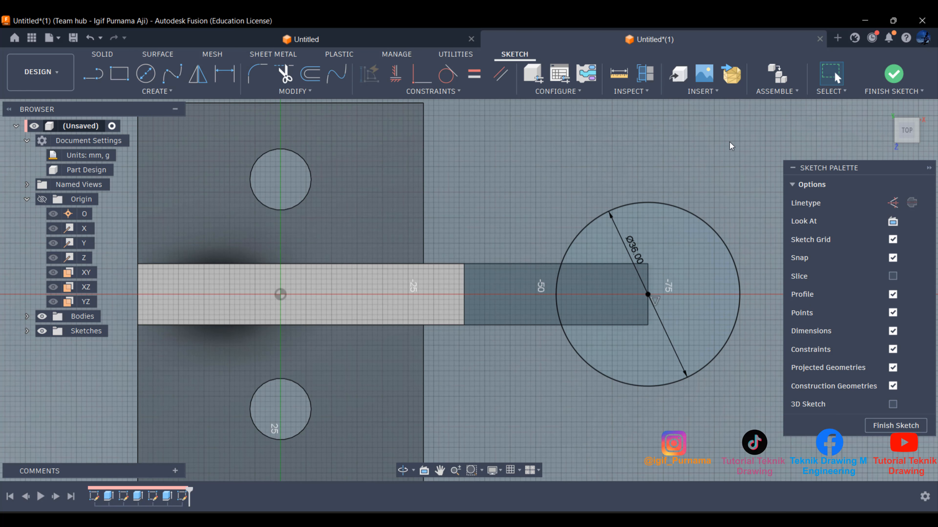
pyautogui.click(886, 109)
pyautogui.click(894, 74)
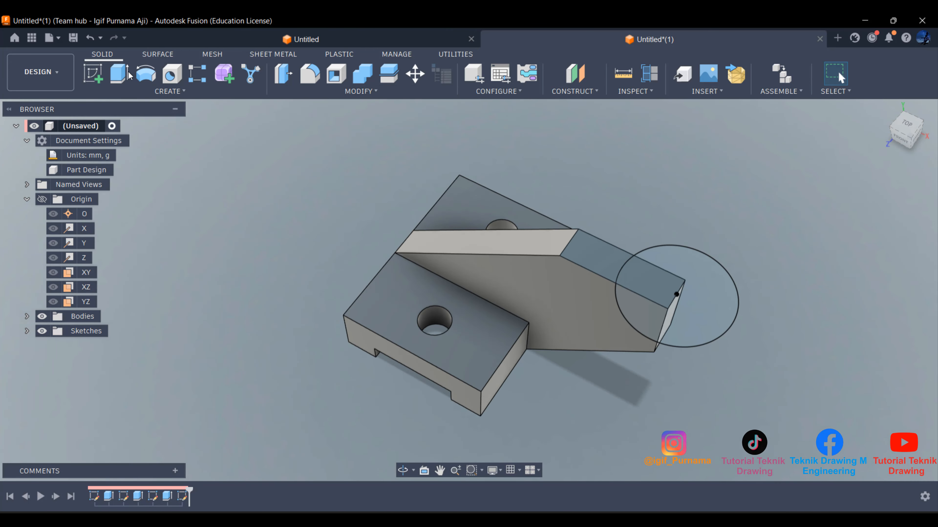
# Start an extrusion of both regions of the 36 mm circle with a distance of -25 mm
pyautogui.press('e')
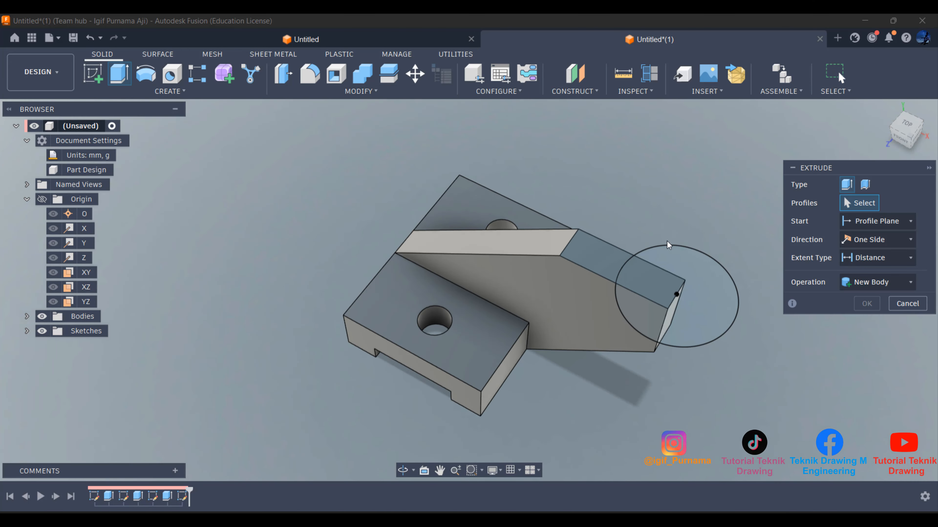
pyautogui.click(707, 268)
pyautogui.click(640, 282)
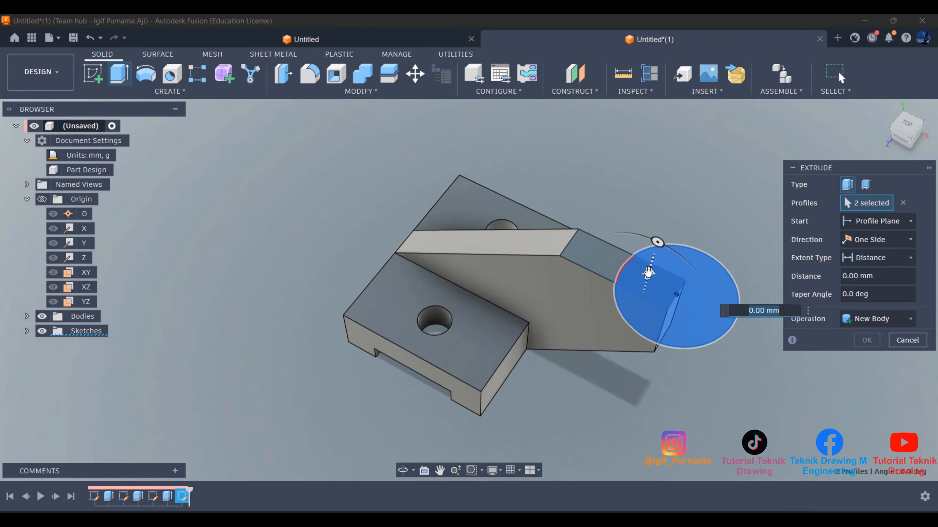
pyautogui.moveTo(648, 274); pyautogui.dragTo(637, 338)
pyautogui.write('-25')
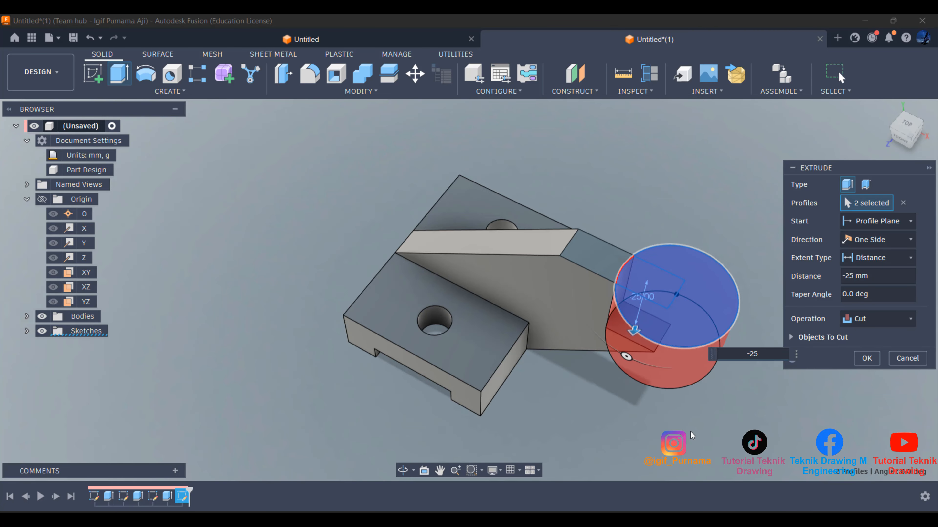
# Change the boss extrusion's operation to Join and complete it
pyautogui.click(404, 470)
pyautogui.moveTo(579, 318); pyautogui.dragTo(601, 255)
pyautogui.moveTo(509, 290); pyautogui.dragTo(492, 295, button='middle')
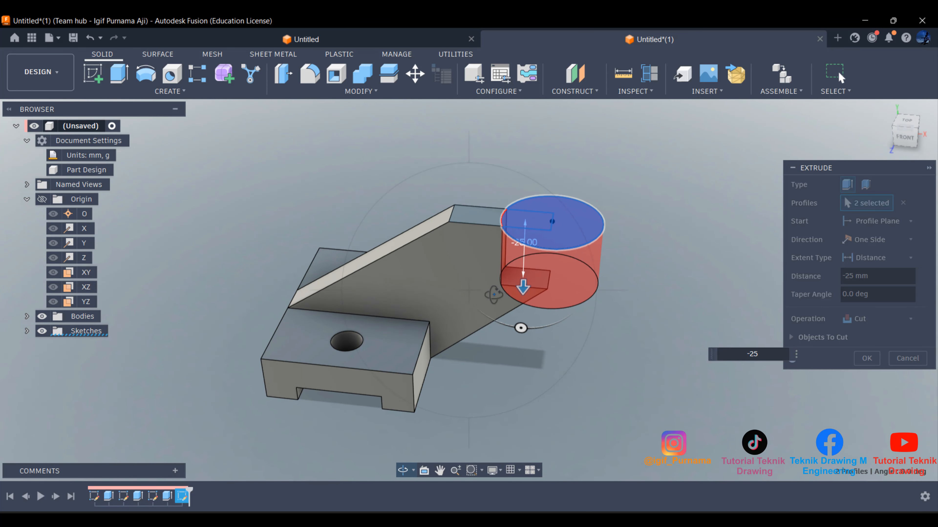
pyautogui.scroll(2, 488, 276)
pyautogui.moveTo(491, 273); pyautogui.dragTo(493, 261)
pyautogui.rightClick(521, 255)
pyautogui.click(872, 399)
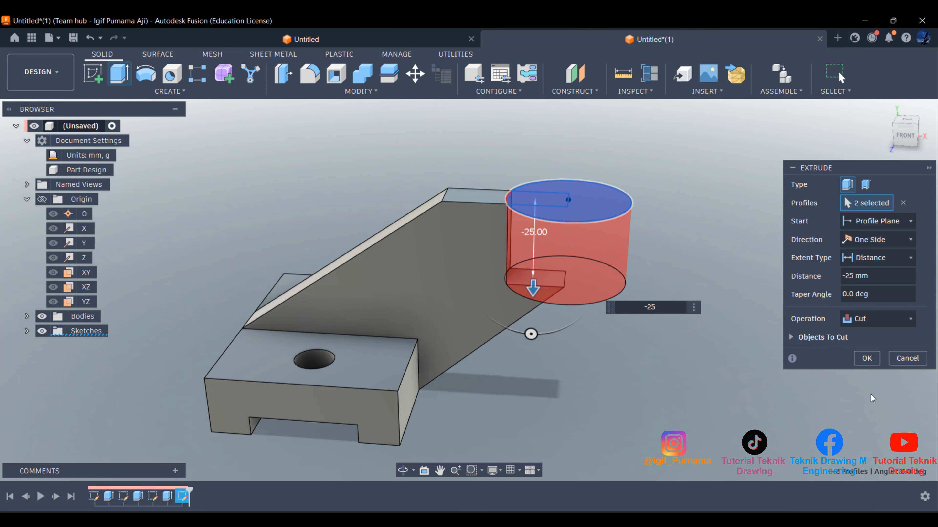
pyautogui.click(857, 319)
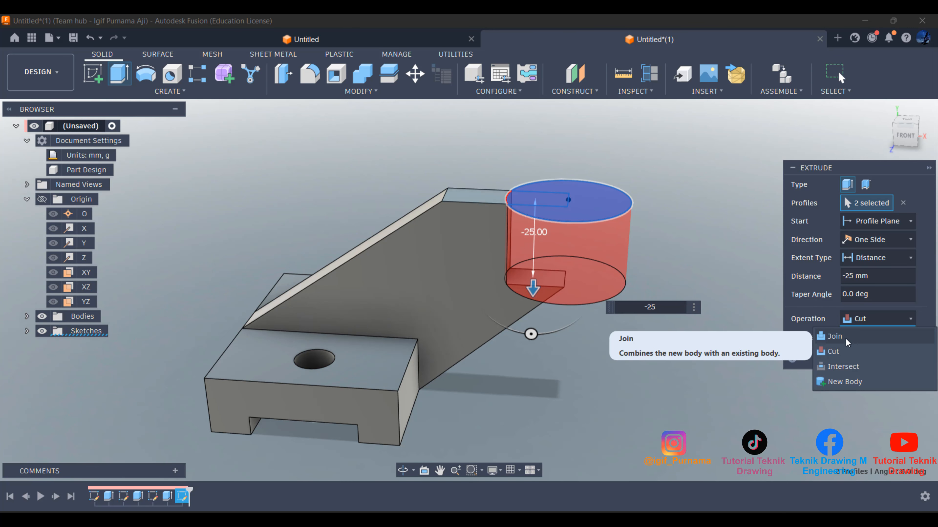
pyautogui.click(849, 334)
pyautogui.click(866, 341)
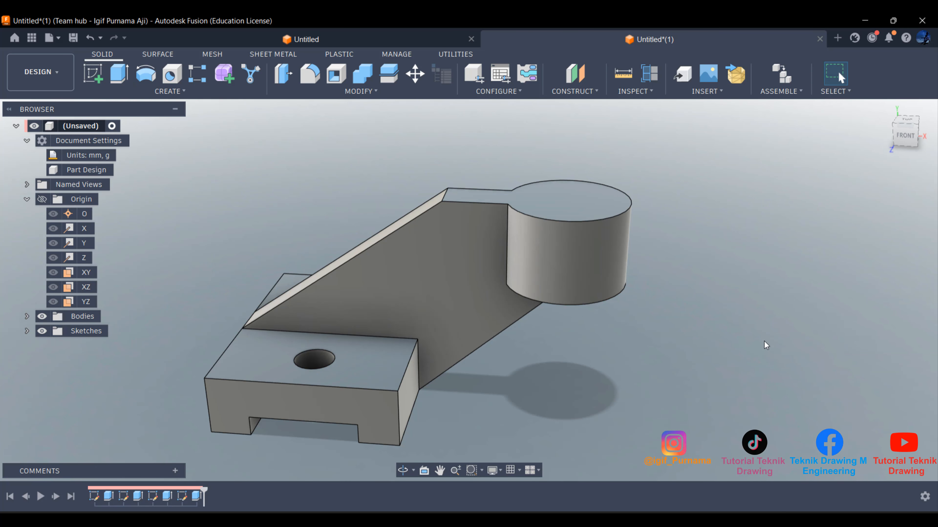
# Compare the rib's underside with the reference drawing and start a sketch on the rib's side face
pyautogui.click(410, 470)
pyautogui.moveTo(486, 271); pyautogui.dragTo(479, 243)
pyautogui.rightClick(522, 282)
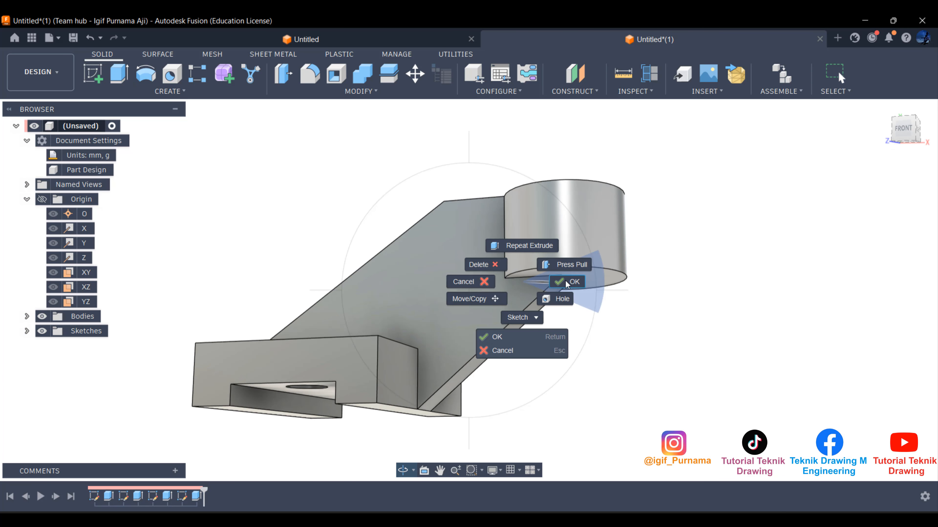
pyautogui.click(567, 282)
pyautogui.hotkey('alt', 'Tab')
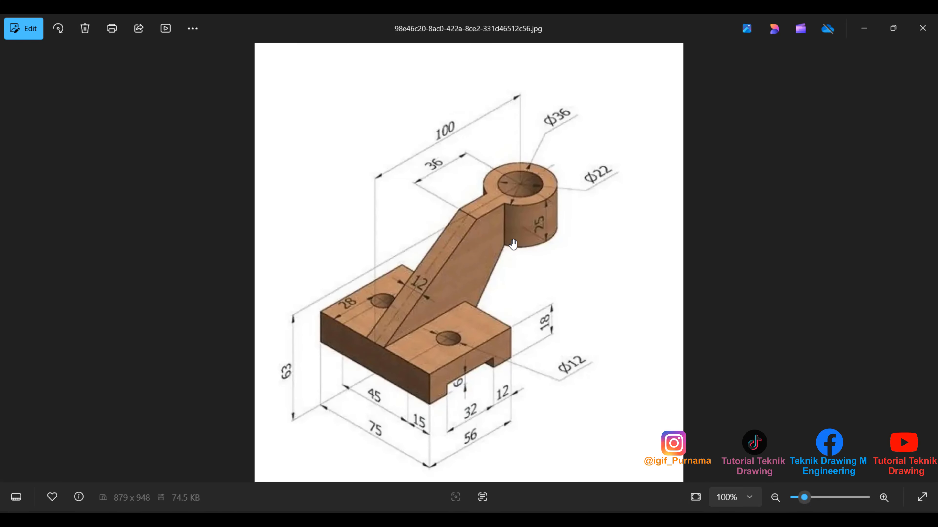
pyautogui.hotkey('alt', 'Tab')
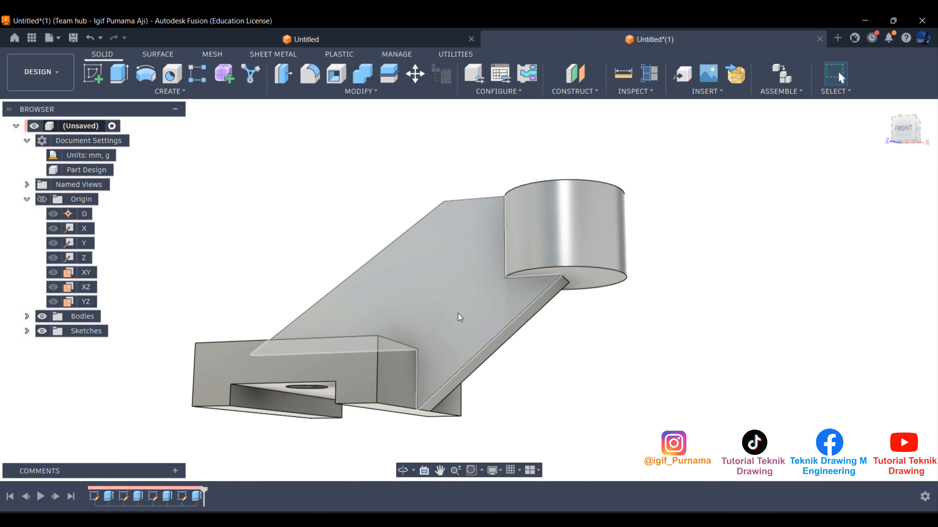
pyautogui.click(463, 306)
pyautogui.click(92, 74)
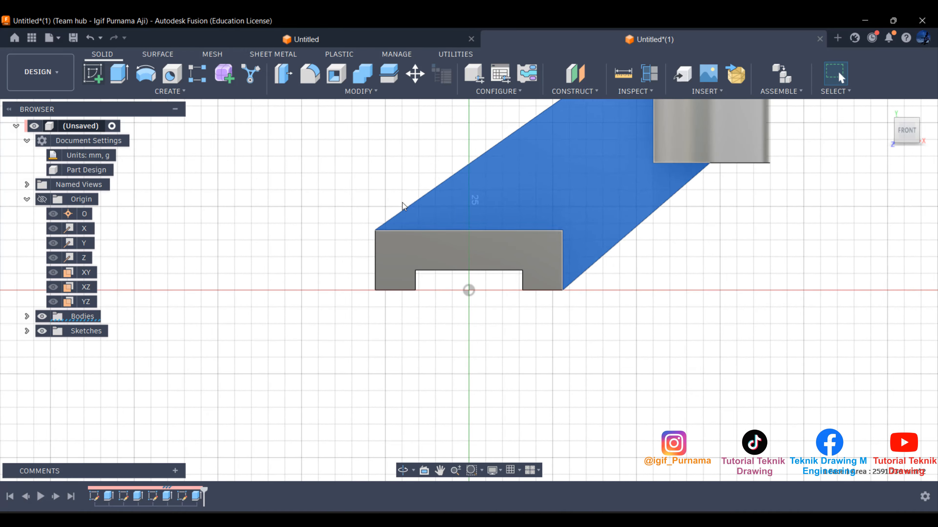
pyautogui.scroll(2, 743, 124)
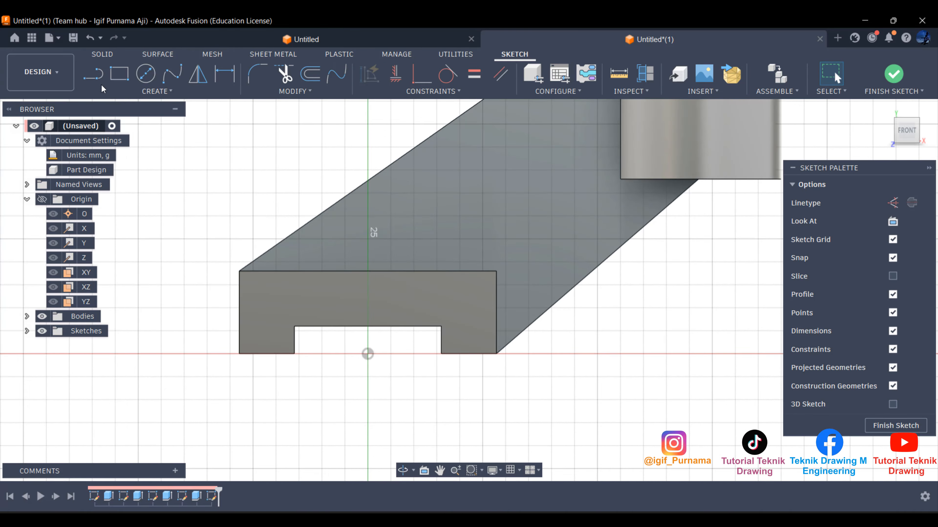
# Draw a closed triangle joining the boss's lower inner corner, the base's lower outer corner and the rib's sloped underside at the boss
pyautogui.click(95, 77)
pyautogui.click(621, 180)
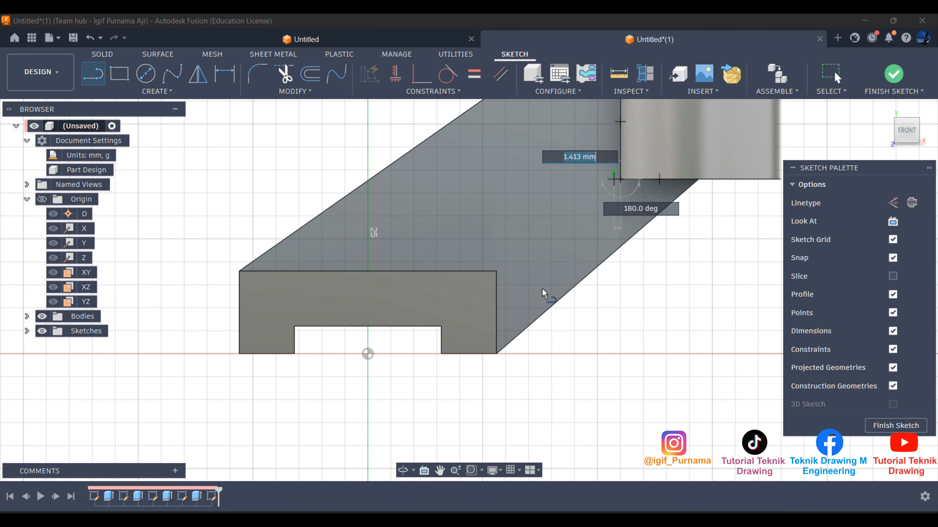
pyautogui.doubleClick(497, 354)
pyautogui.click(496, 354)
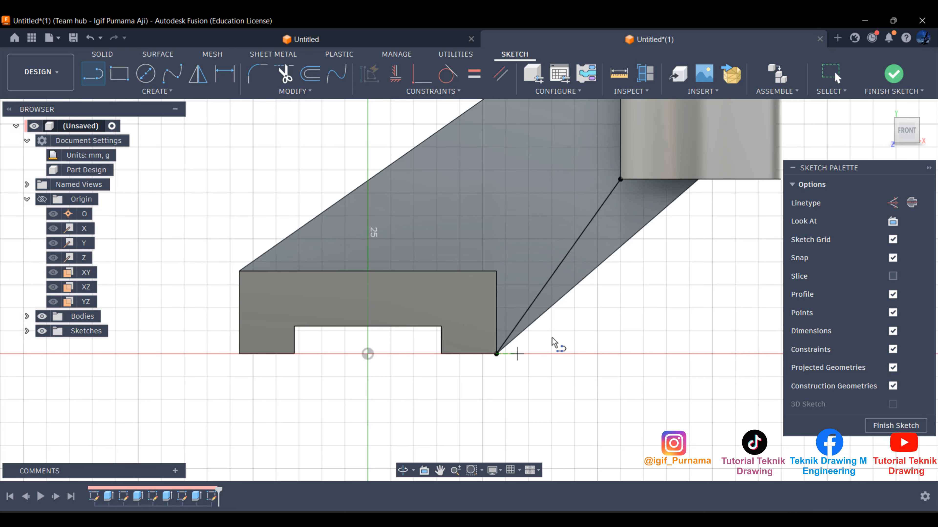
pyautogui.click(697, 180)
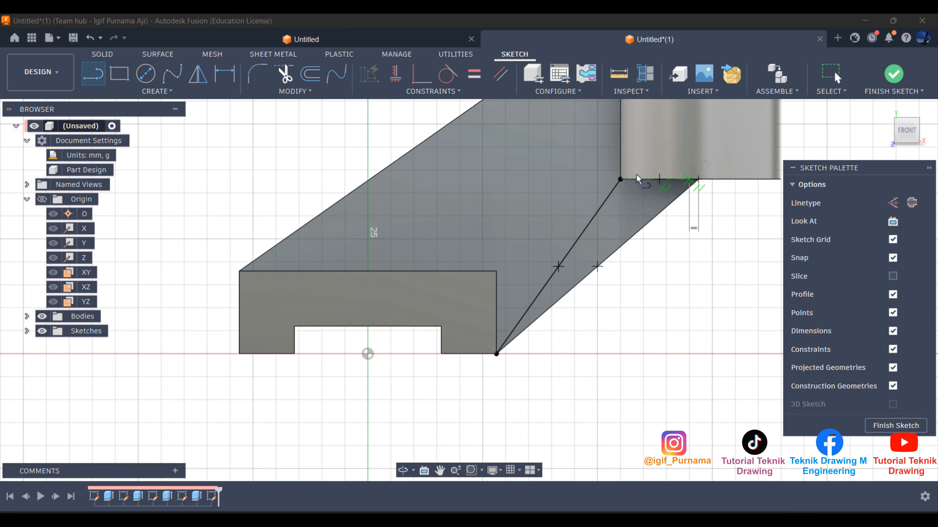
pyautogui.click(621, 180)
pyautogui.rightClick(623, 180)
pyautogui.click(665, 179)
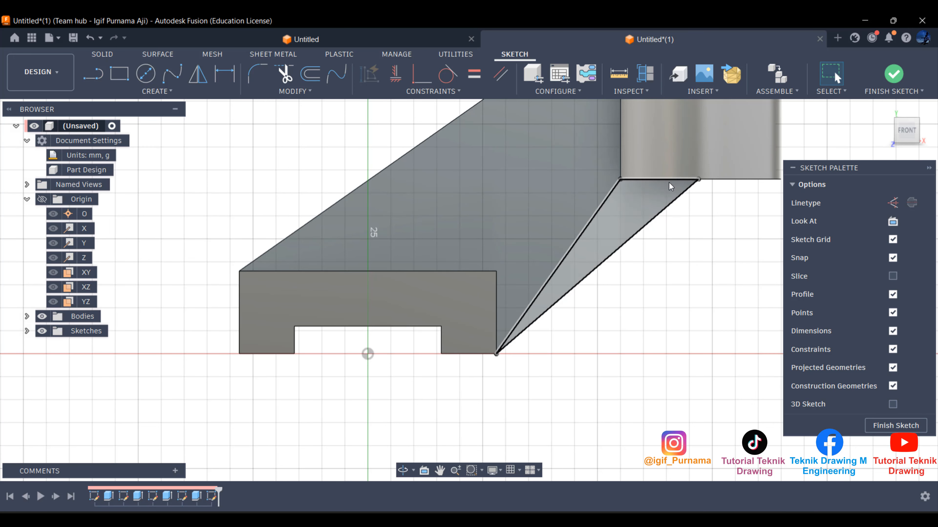
pyautogui.click(698, 180)
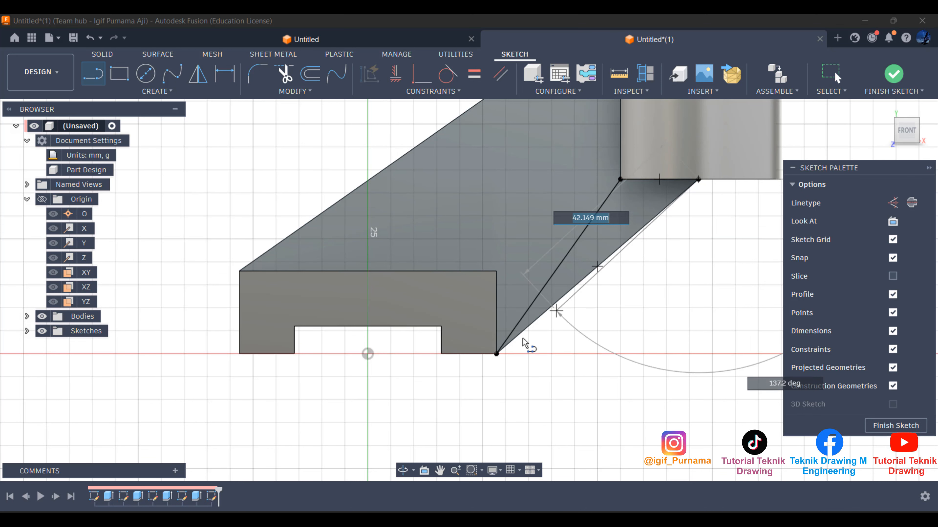
pyautogui.click(496, 353)
pyautogui.rightClick(498, 355)
pyautogui.click(539, 355)
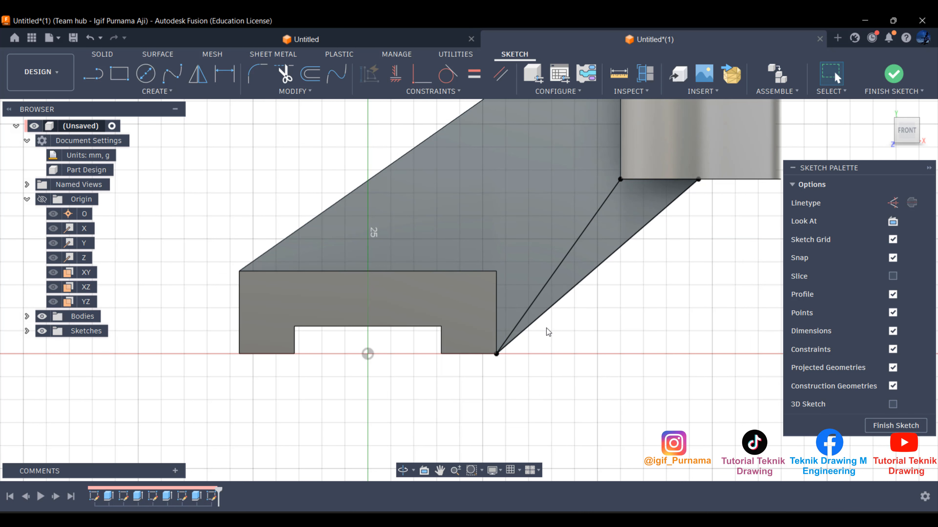
# Finish the triangle sketch and cut its profile out of the rib's underside with a -105 mm extrusion
pyautogui.click(886, 79)
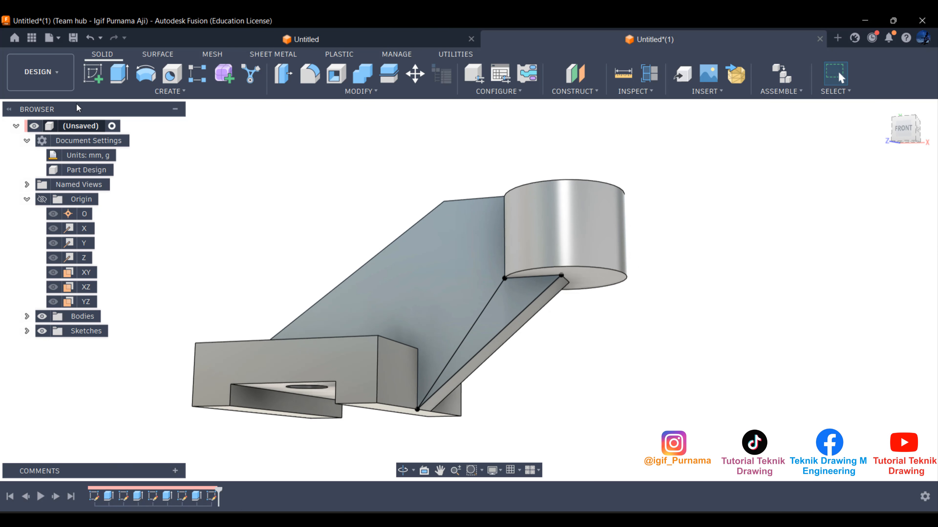
pyautogui.press('e')
pyautogui.click(530, 297)
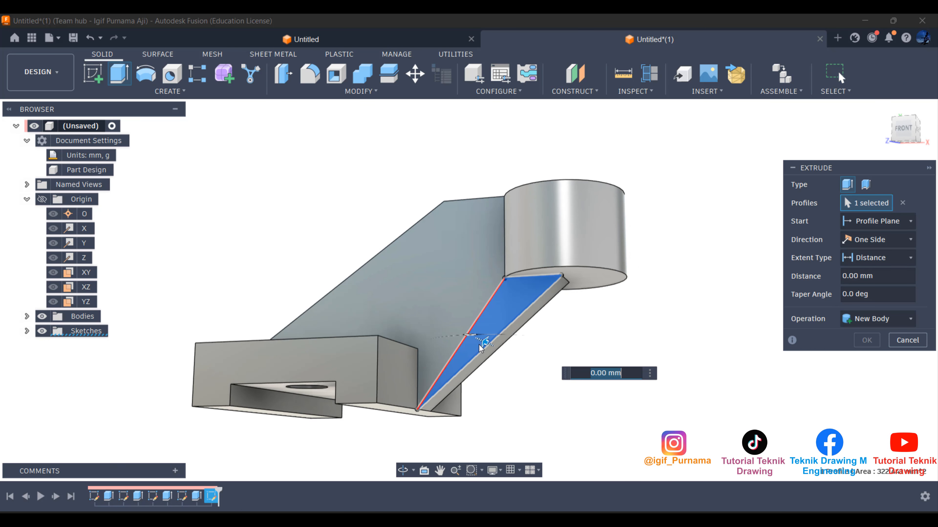
pyautogui.moveTo(480, 341); pyautogui.dragTo(588, 362)
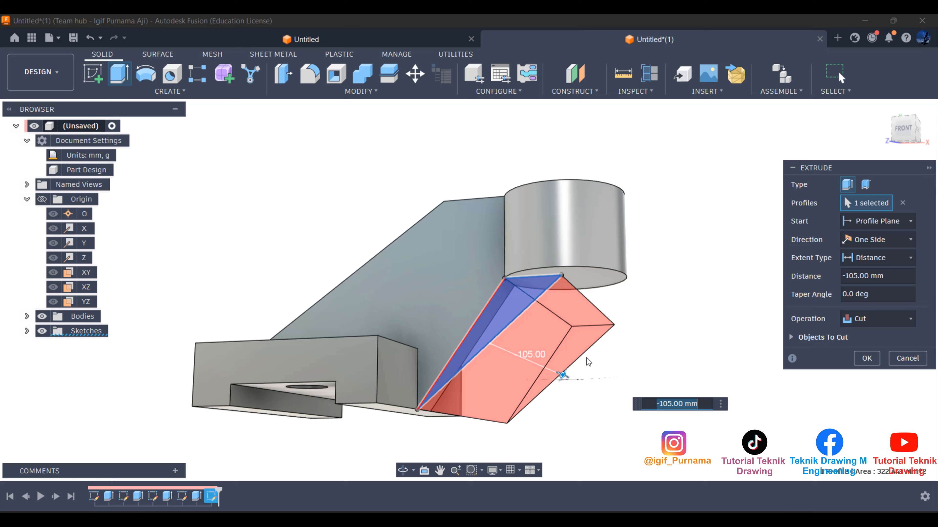
pyautogui.click(866, 358)
# Start a sketch on the boss's top face and check the boss hole's diameter in the reference drawing
pyautogui.click(403, 470)
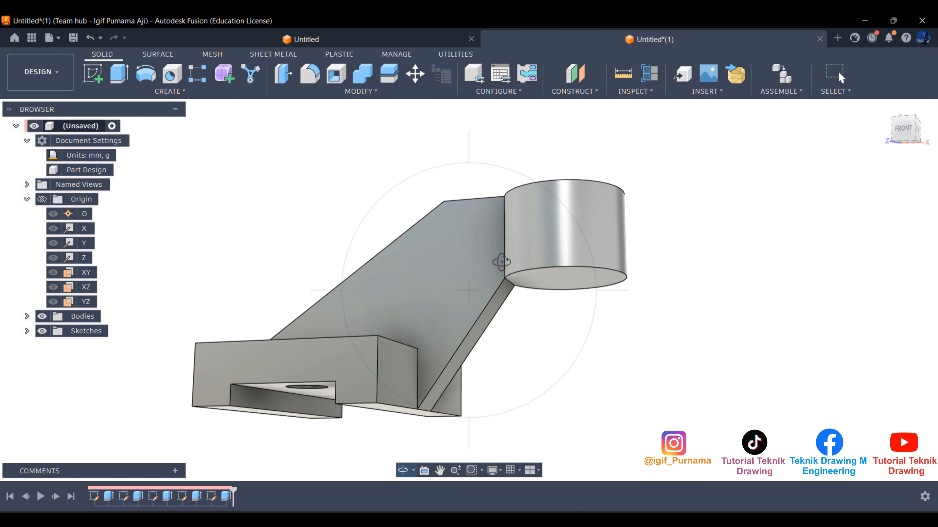
pyautogui.moveTo(498, 262); pyautogui.dragTo(501, 335)
pyautogui.rightClick(538, 258)
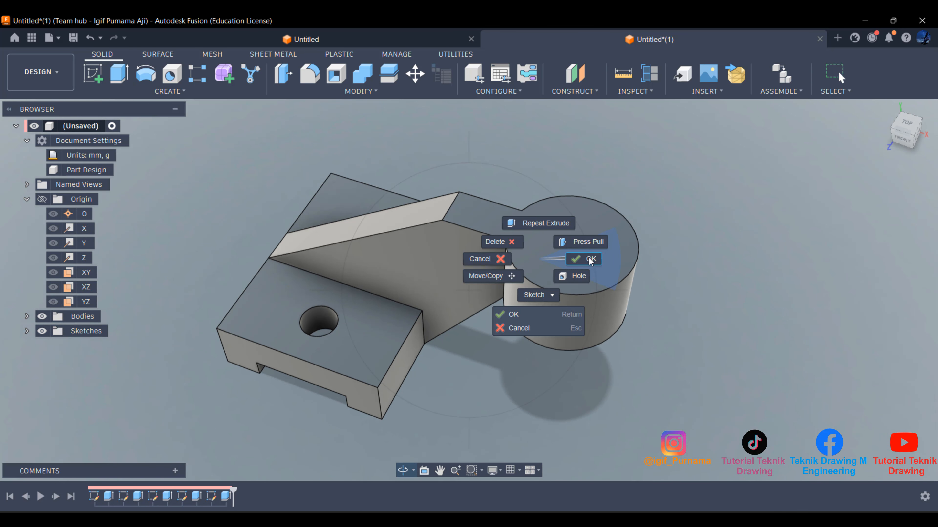
pyautogui.click(588, 259)
pyautogui.click(578, 246)
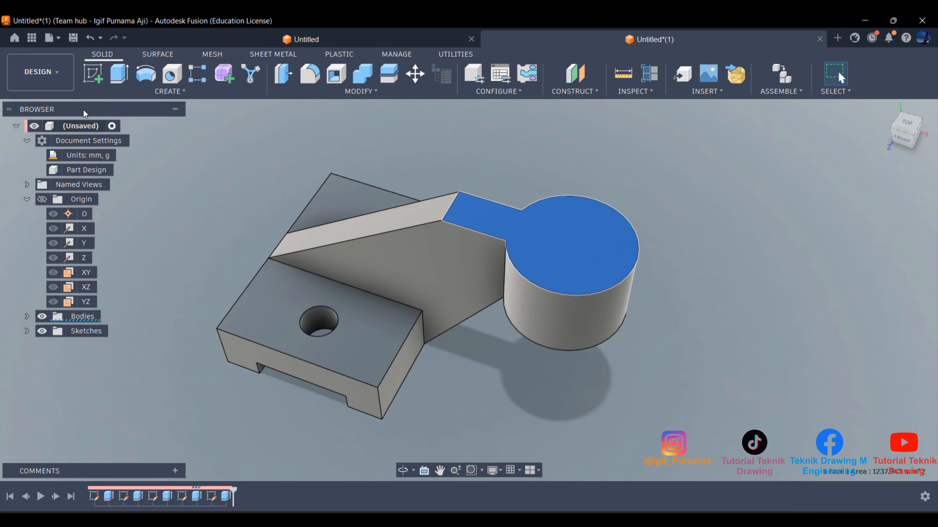
pyautogui.click(92, 74)
pyautogui.hotkey('alt', 'Tab')
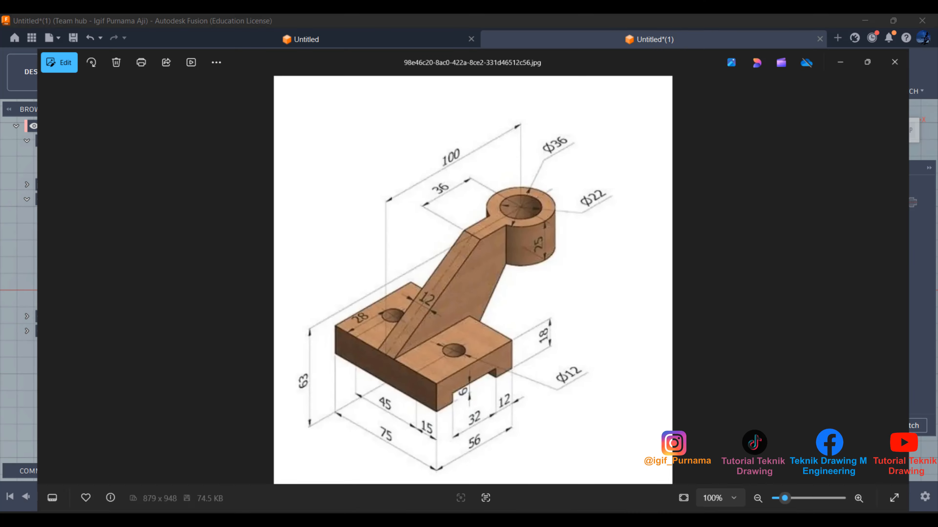
pyautogui.hotkey('alt', 'Tab')
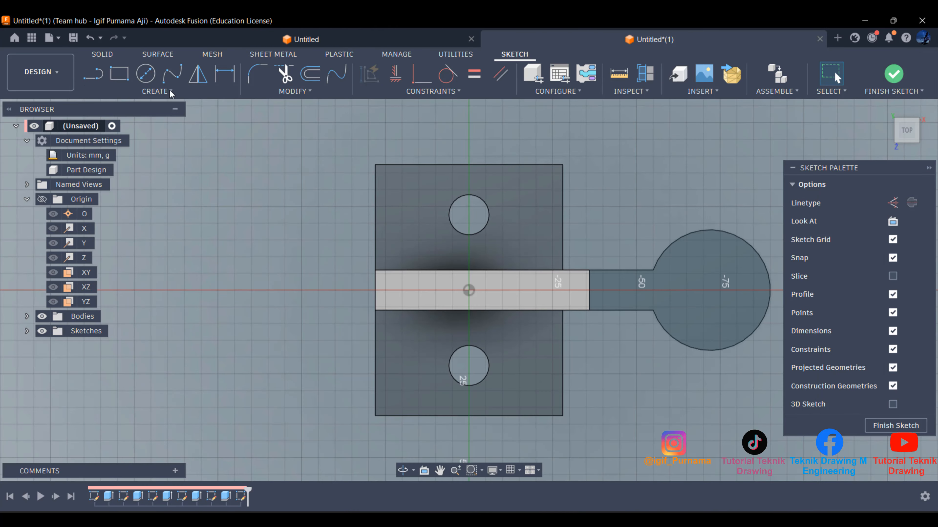
# Draw a 22 mm diameter circle concentric with the cylindrical boss and finish the sketch
pyautogui.press('c')
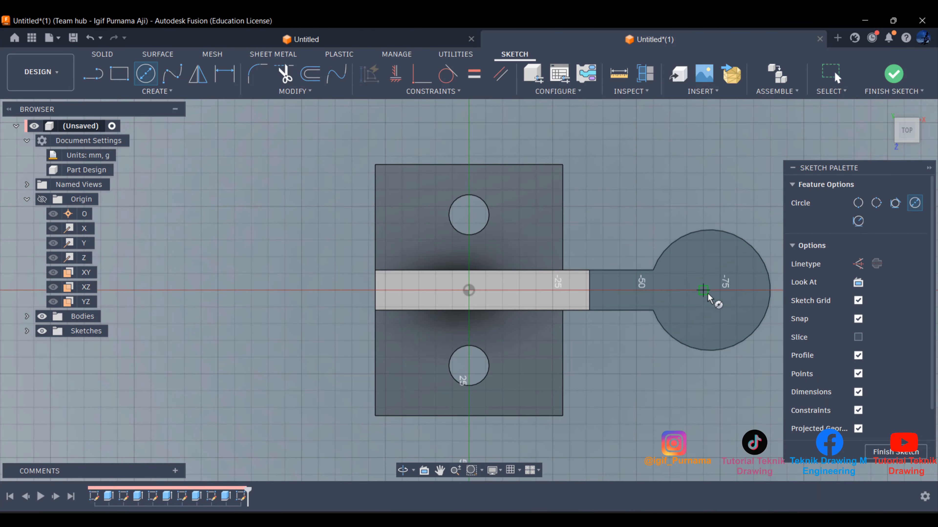
pyautogui.scroll(2, 761, 303)
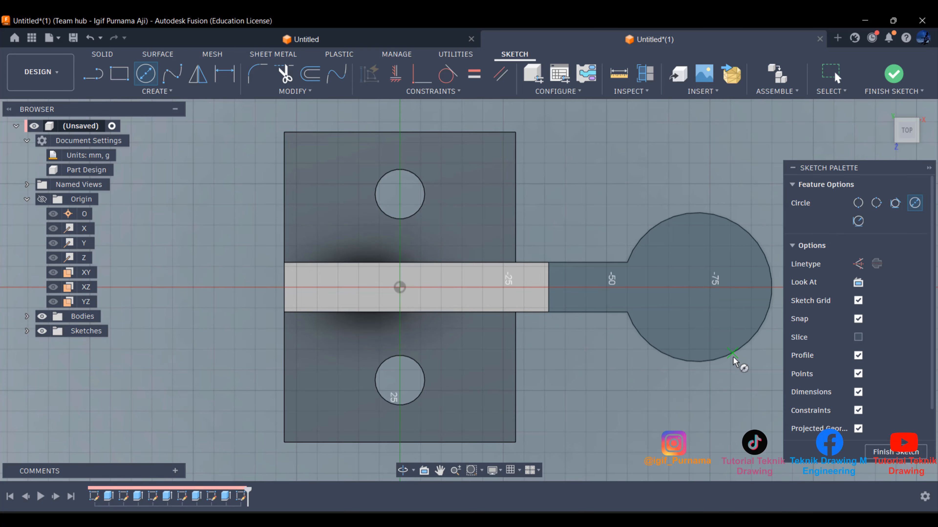
pyautogui.click(697, 287)
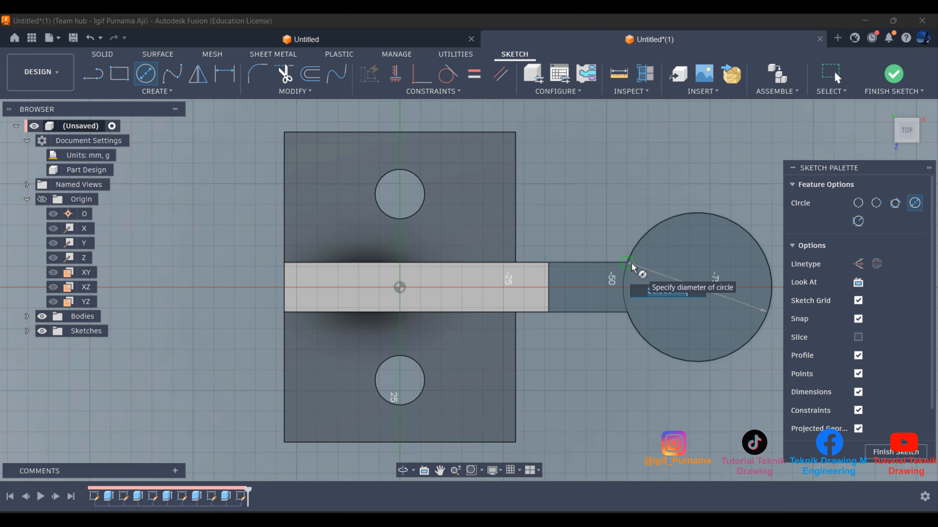
pyautogui.scroll(2, 701, 278)
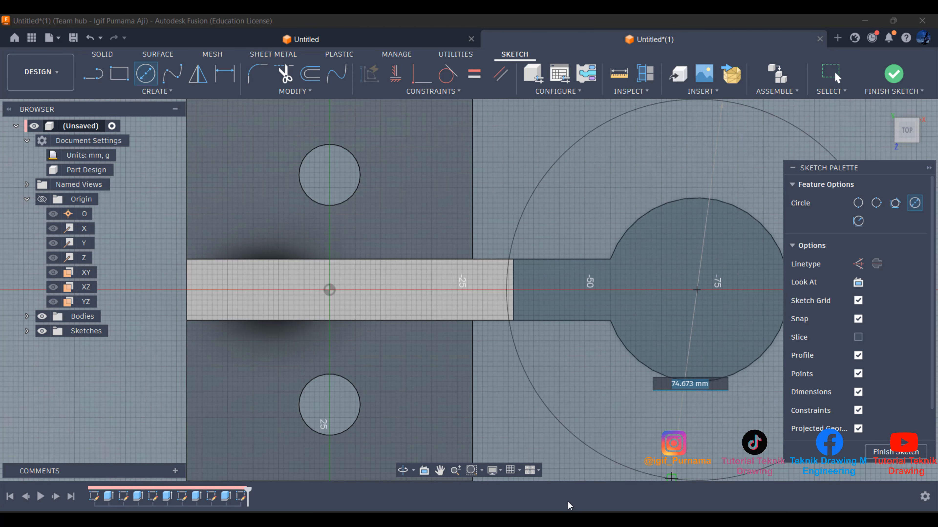
pyautogui.click(568, 512)
pyautogui.hotkey('alt', 'Tab')
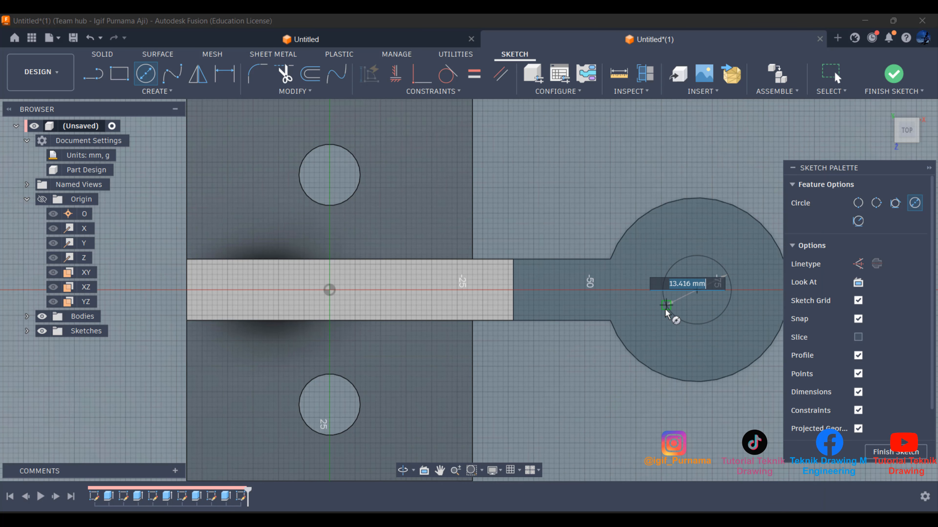
pyautogui.write('22')
pyautogui.press('Return')
pyautogui.press('Escape')
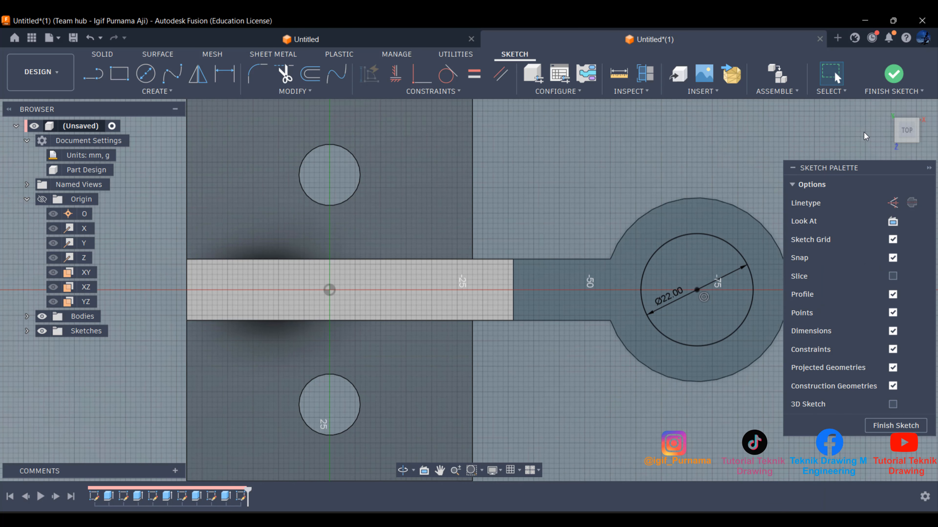
pyautogui.click(893, 74)
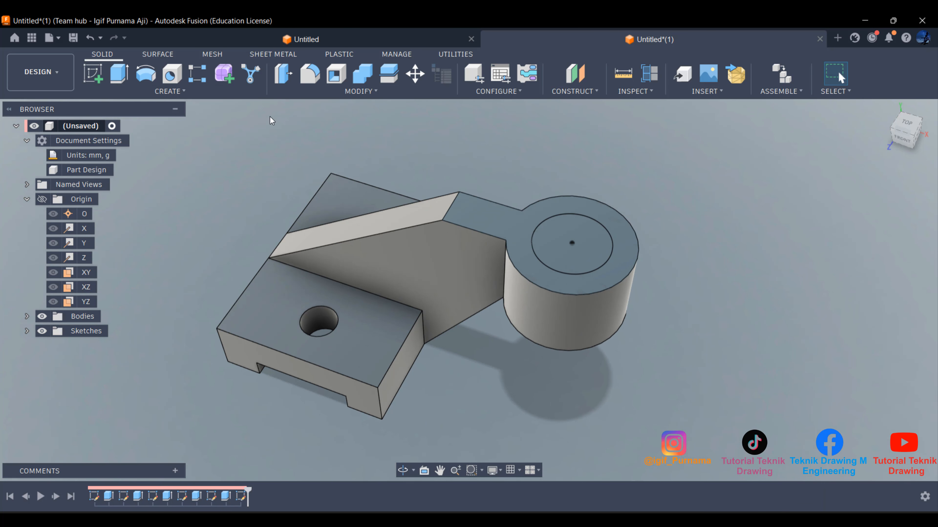
# Cut the 22 mm circle through the boss with a -55 mm extrusion
pyautogui.press('e')
pyautogui.click(601, 250)
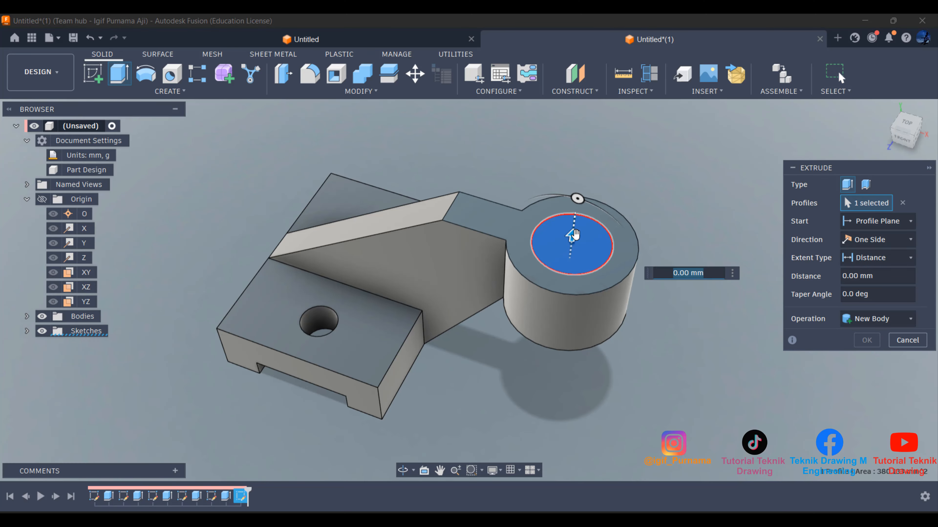
pyautogui.write('-55')
pyautogui.click(866, 358)
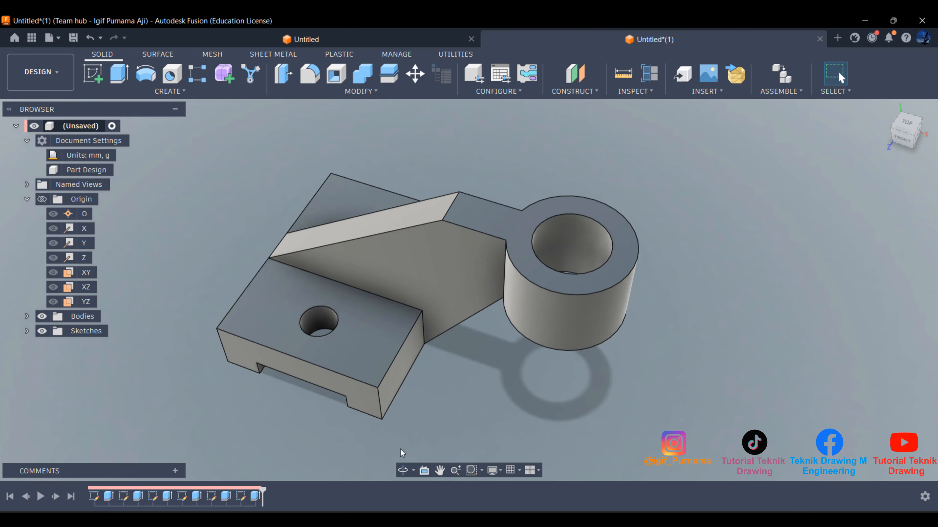
# Inspect the bracket with its hidden edges shown, and restore the shaded visual style with only visible edges
pyautogui.click(403, 470)
pyautogui.moveTo(465, 262); pyautogui.dragTo(448, 273)
pyautogui.rightClick(517, 272)
pyautogui.click(559, 276)
pyautogui.click(500, 470)
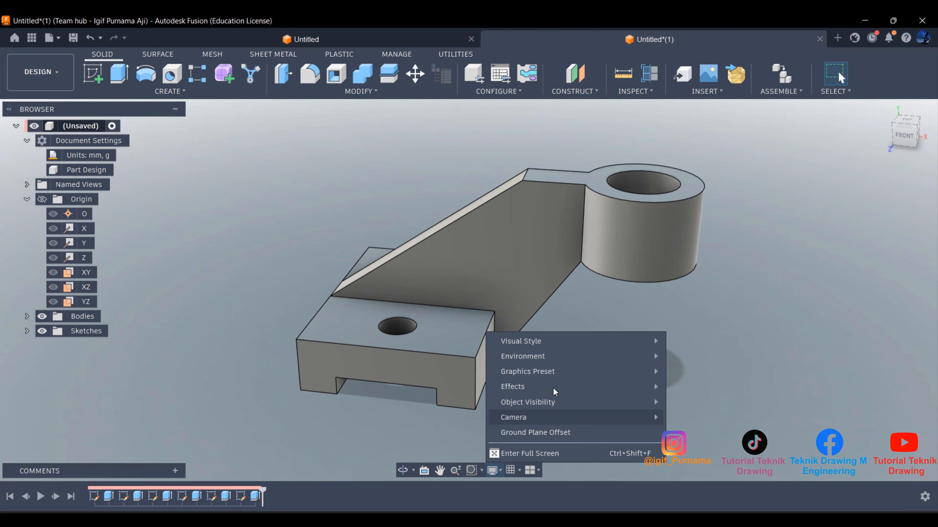
pyautogui.moveTo(593, 342)
pyautogui.click(689, 355)
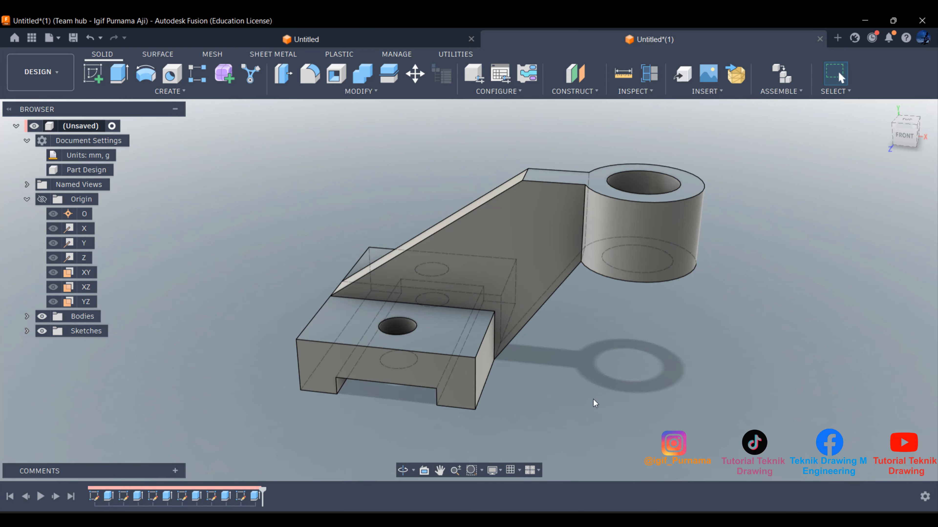
pyautogui.click(498, 471)
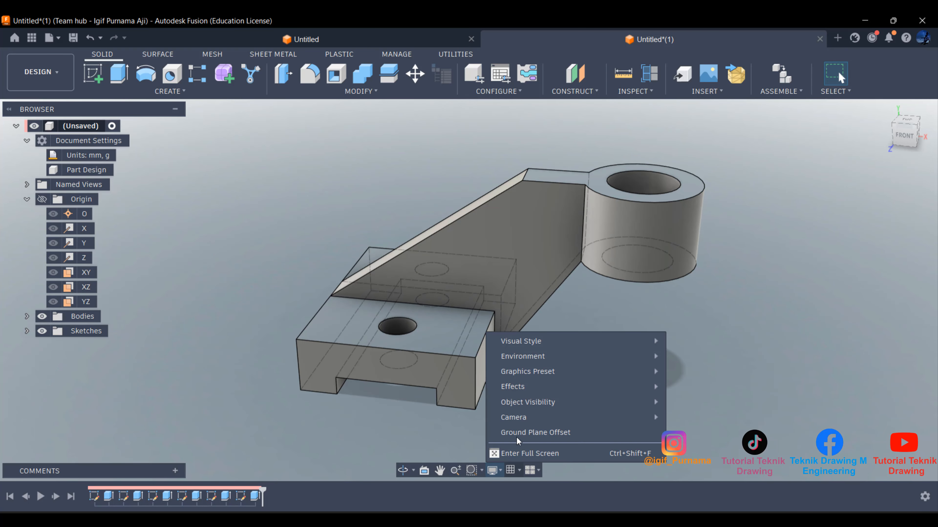
pyautogui.moveTo(571, 342)
pyautogui.click(706, 371)
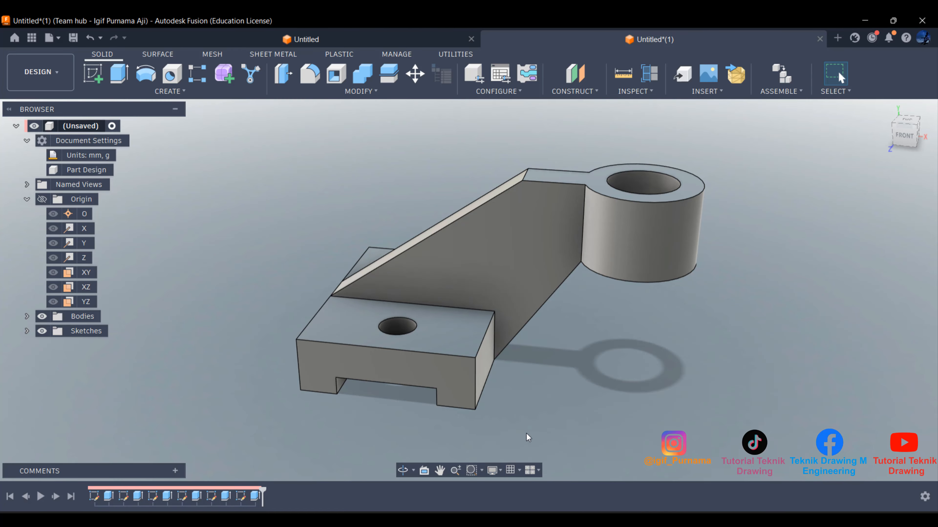
# Set the display environment to Dark Sky and compare the finished bracket with the reference drawing
pyautogui.click(501, 471)
pyautogui.moveTo(623, 359)
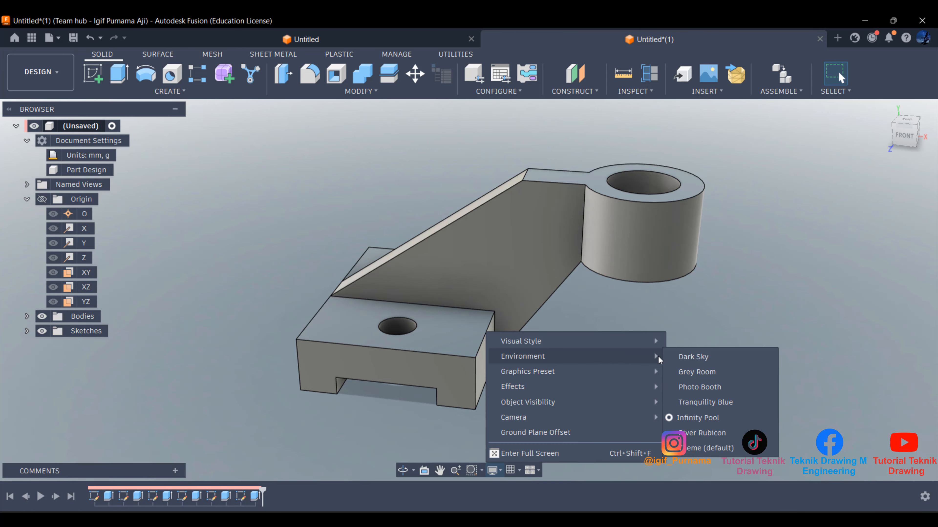
pyautogui.click(690, 357)
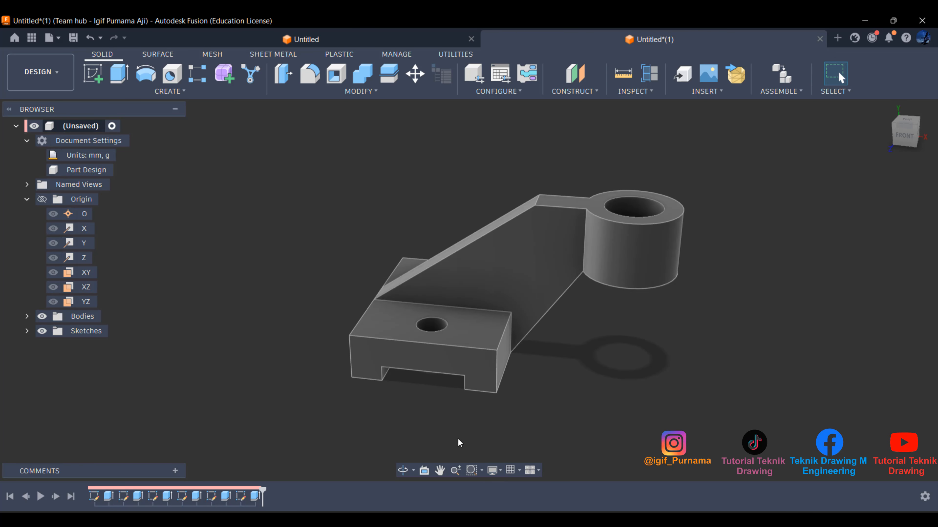
pyautogui.click(403, 475)
pyautogui.moveTo(503, 308)
pyautogui.mouseDown()
pyautogui.moveTo(439, 325)
pyautogui.moveTo(373, 322)
pyautogui.moveTo(503, 321)
pyautogui.moveTo(424, 318)
pyautogui.moveTo(670, 247)
pyautogui.moveTo(535, 306)
pyautogui.moveTo(448, 265)
pyautogui.moveTo(413, 215)
pyautogui.moveTo(500, 310)
pyautogui.moveTo(549, 298)
pyautogui.mouseUp()
pyautogui.rightClick(550, 298)
pyautogui.click(588, 314)
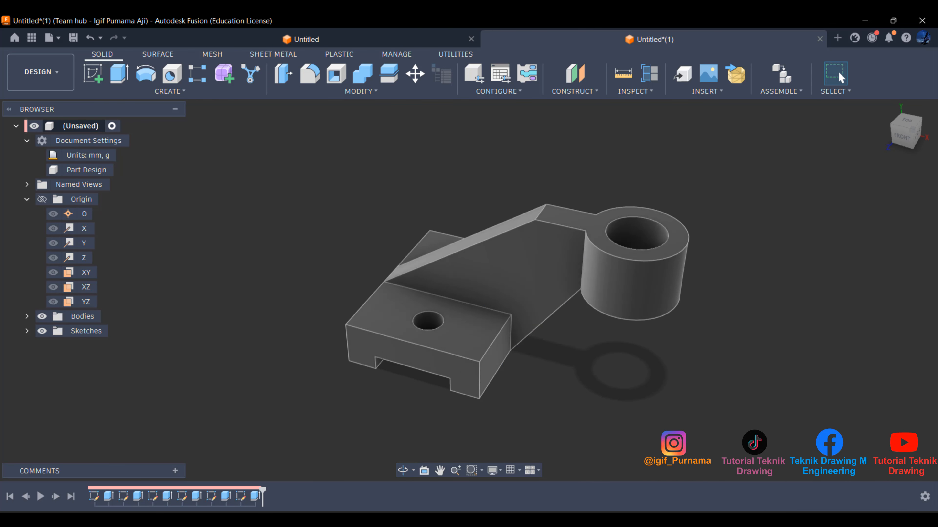
pyautogui.click(547, 520)
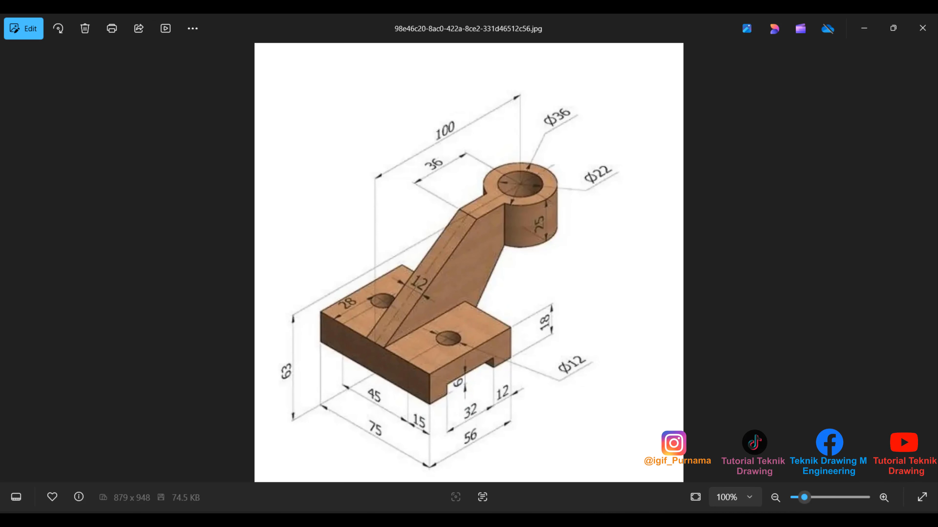
pyautogui.click(546, 520)
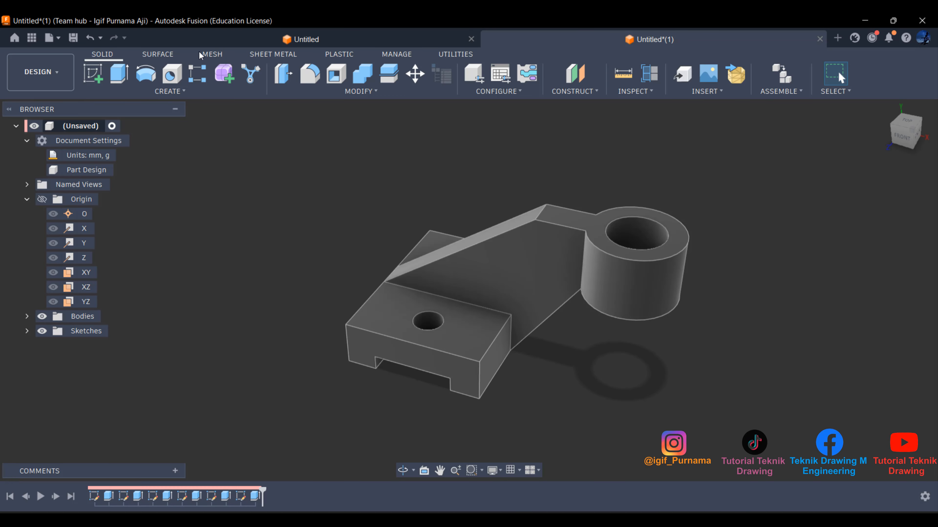
# Switch to the Render workspace and collapse the rendering gallery
pyautogui.click(61, 72)
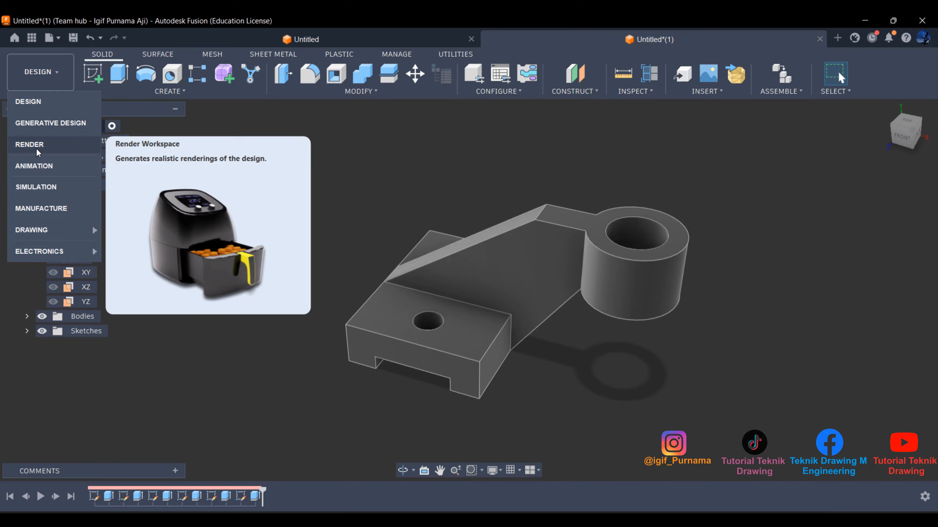
pyautogui.press('Escape')
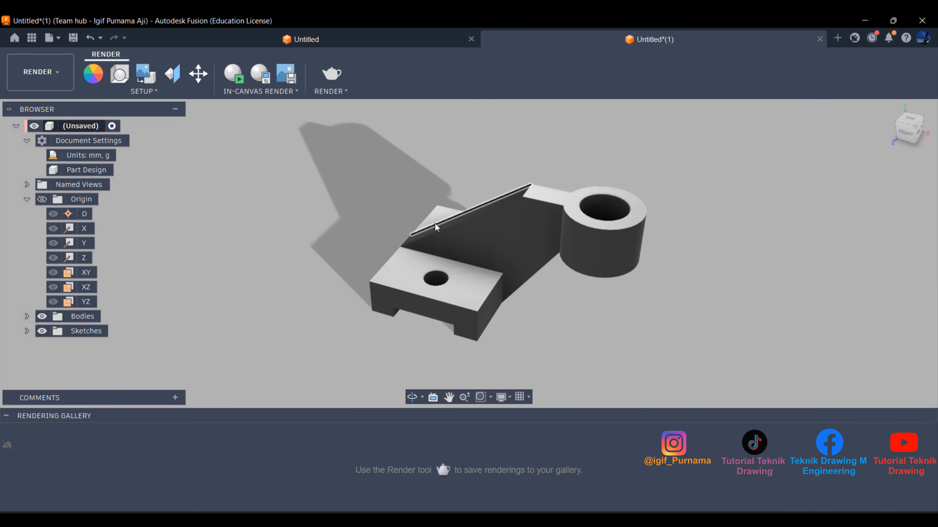
pyautogui.click(7, 416)
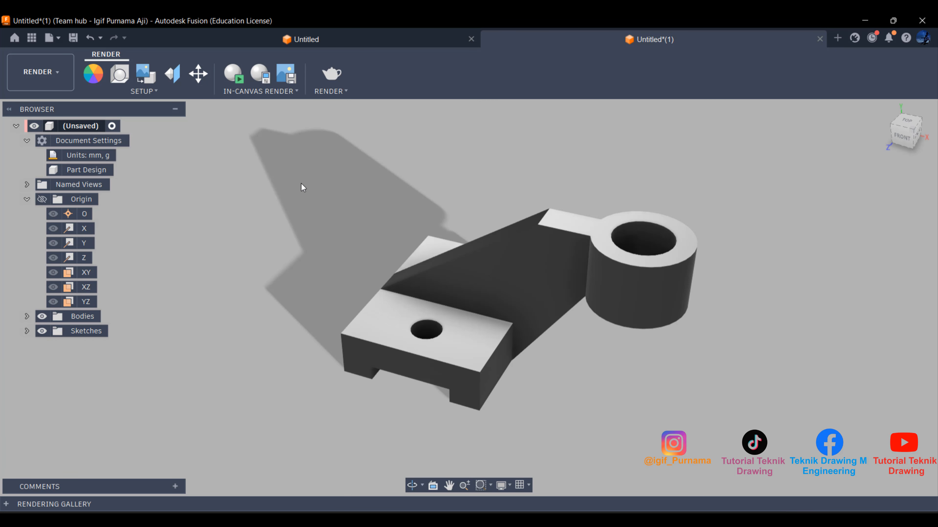
# Apply the Fabric (Generic) appearance from the Fusion library to the bracket body
pyautogui.click(94, 76)
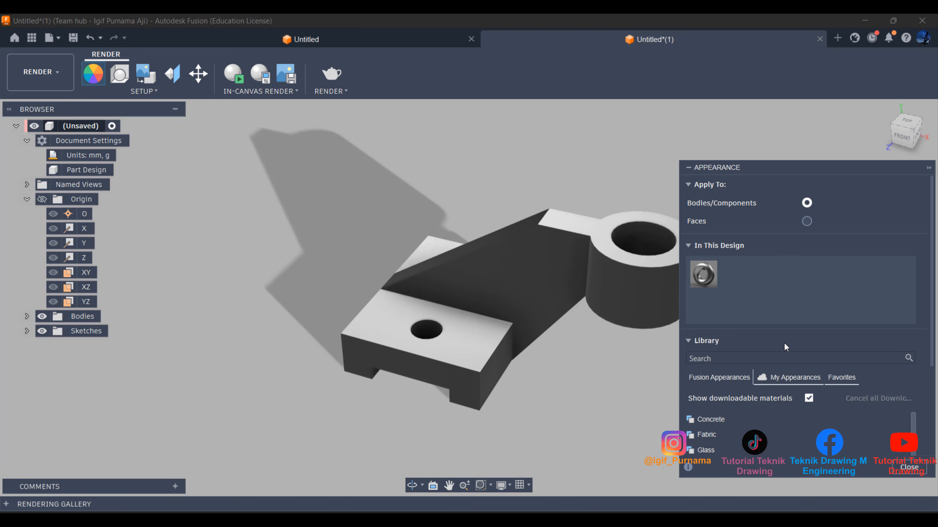
pyautogui.scroll(-1, 750, 397)
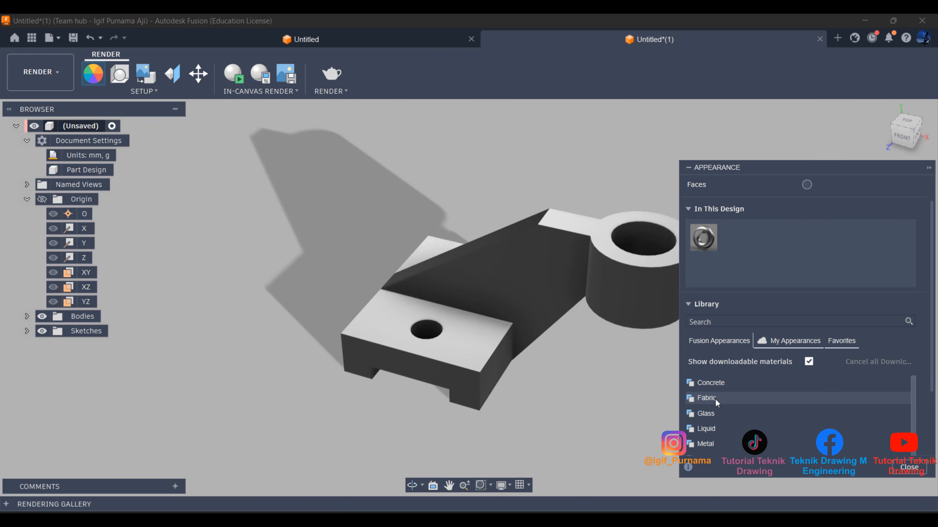
pyautogui.click(716, 399)
pyautogui.moveTo(718, 428); pyautogui.dragTo(502, 309)
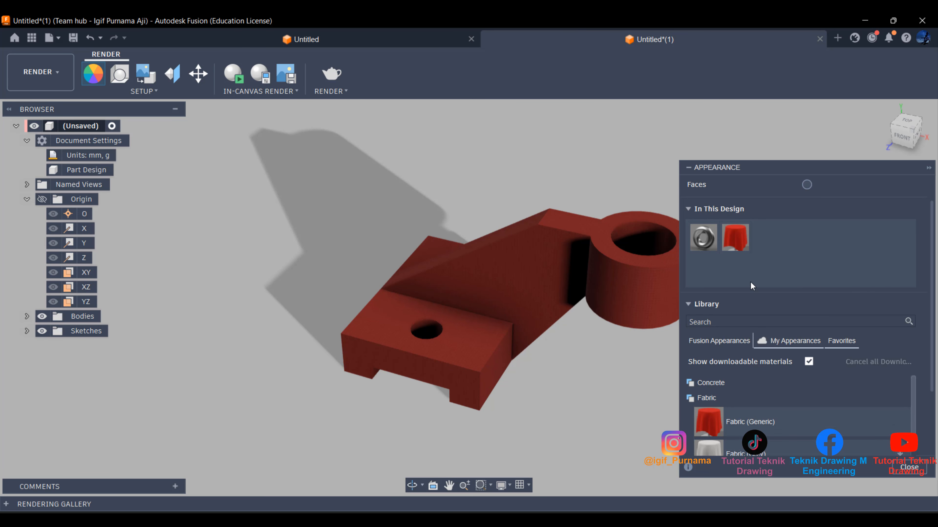
# Change the Fabric (Generic) appearance's colour to turquoise, RGB 64, 243, 222, and close the appearance settings
pyautogui.rightClick(734, 245)
pyautogui.click(747, 252)
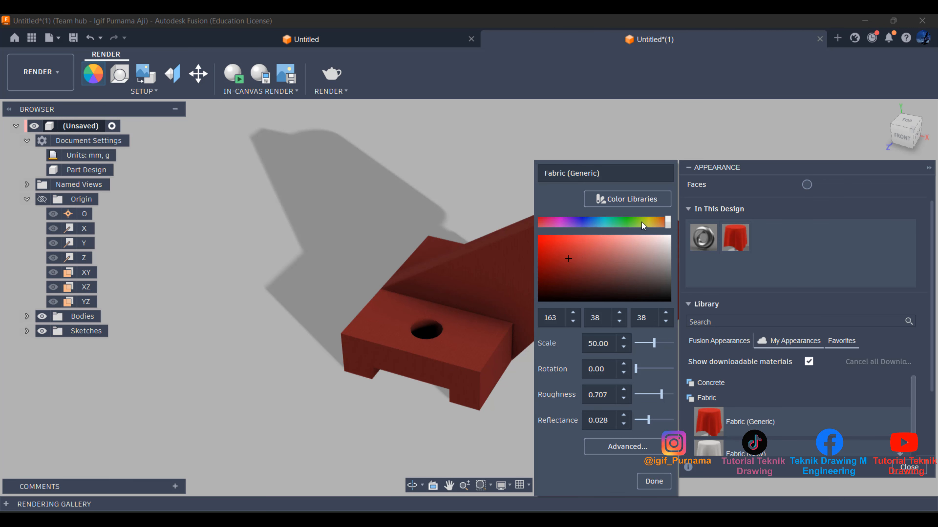
pyautogui.moveTo(669, 223); pyautogui.dragTo(607, 226)
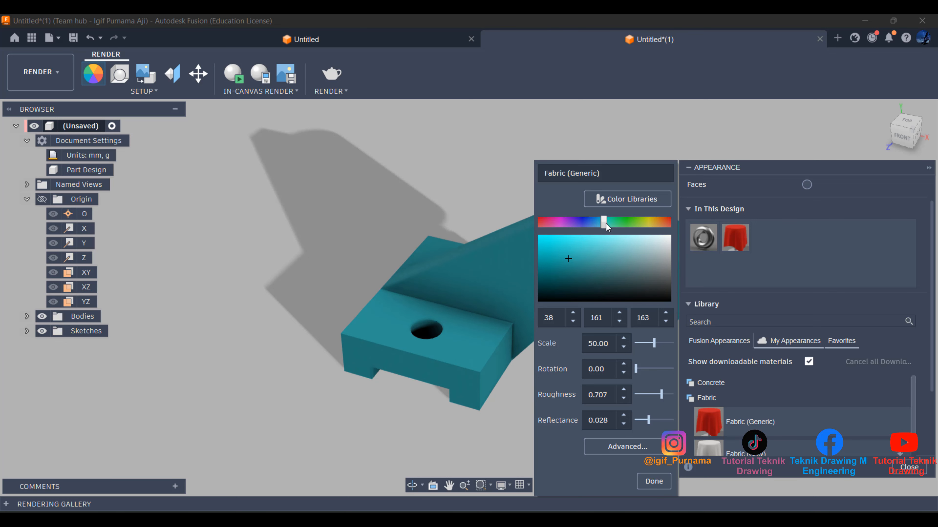
pyautogui.moveTo(568, 261); pyautogui.dragTo(573, 239)
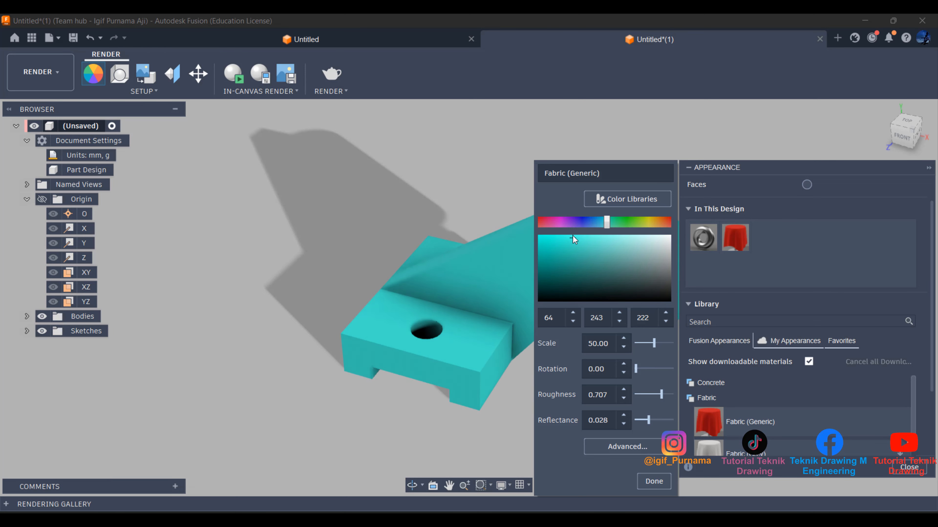
pyautogui.click(653, 481)
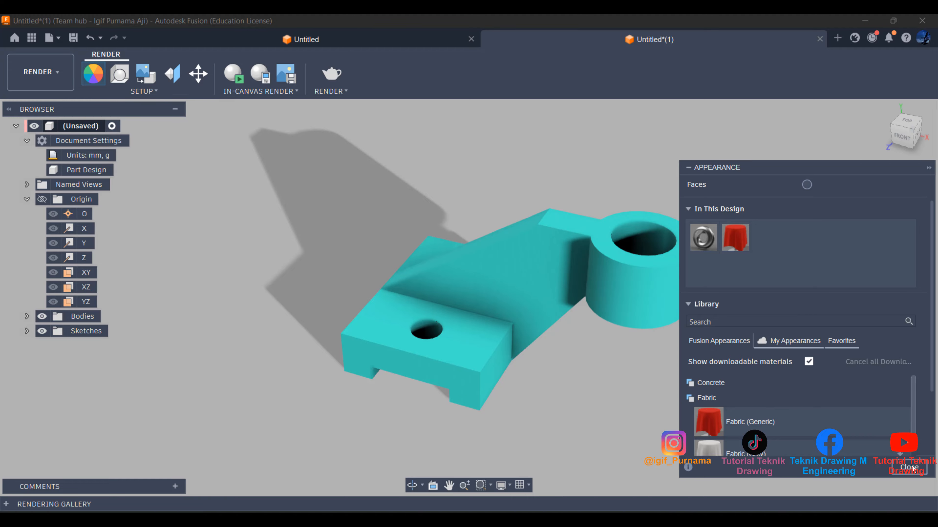
pyautogui.click(909, 467)
# Start an in-canvas render of the bracket from a raised corner viewpoint resembling the reference drawing
pyautogui.click(410, 489)
pyautogui.moveTo(462, 424); pyautogui.dragTo(607, 293)
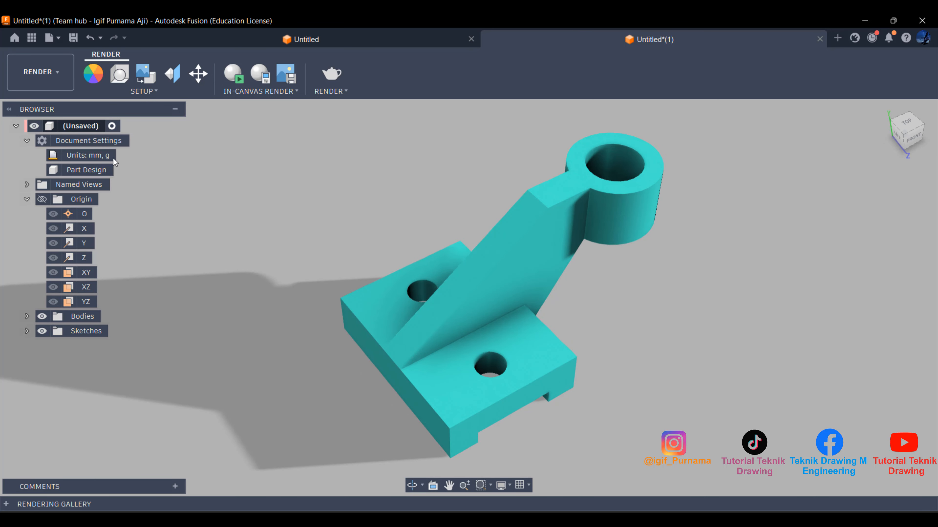
pyautogui.click(245, 80)
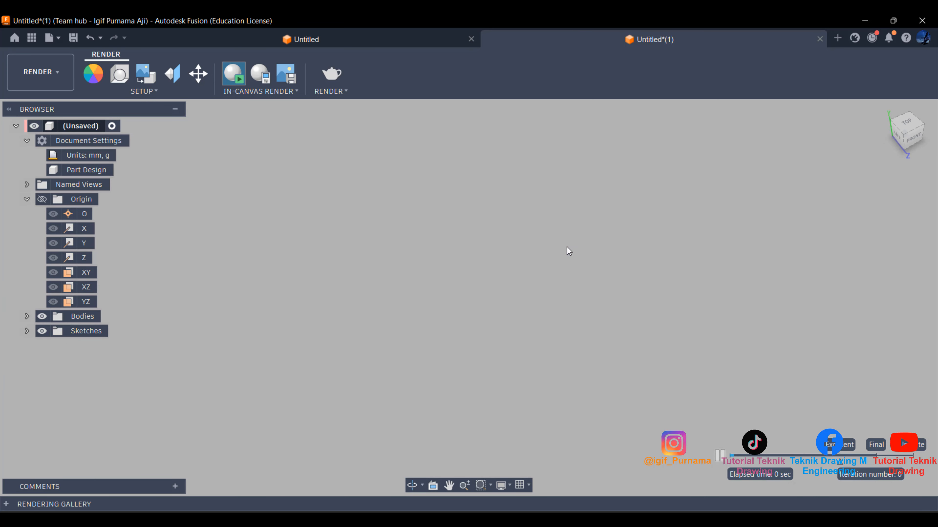